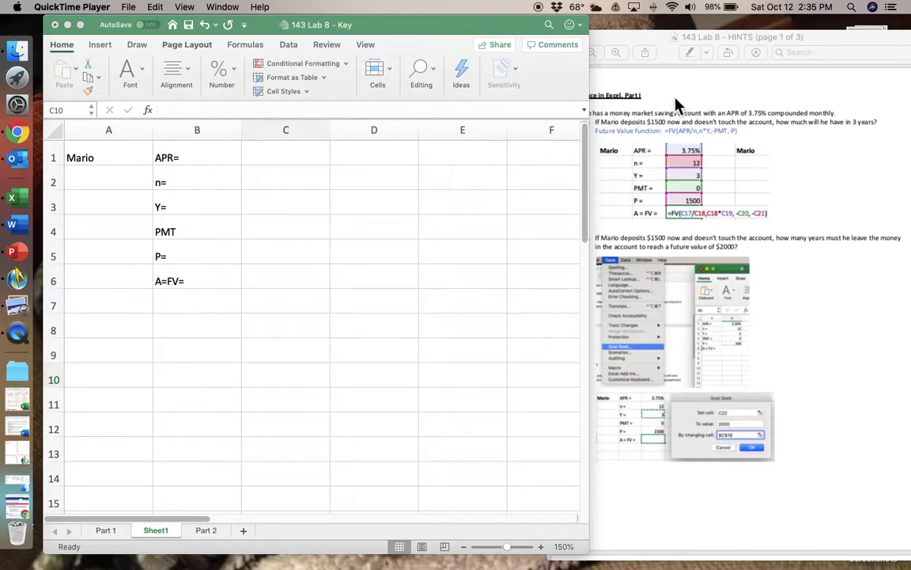
{"action": "left_click", "coordinate": [608, 89]}
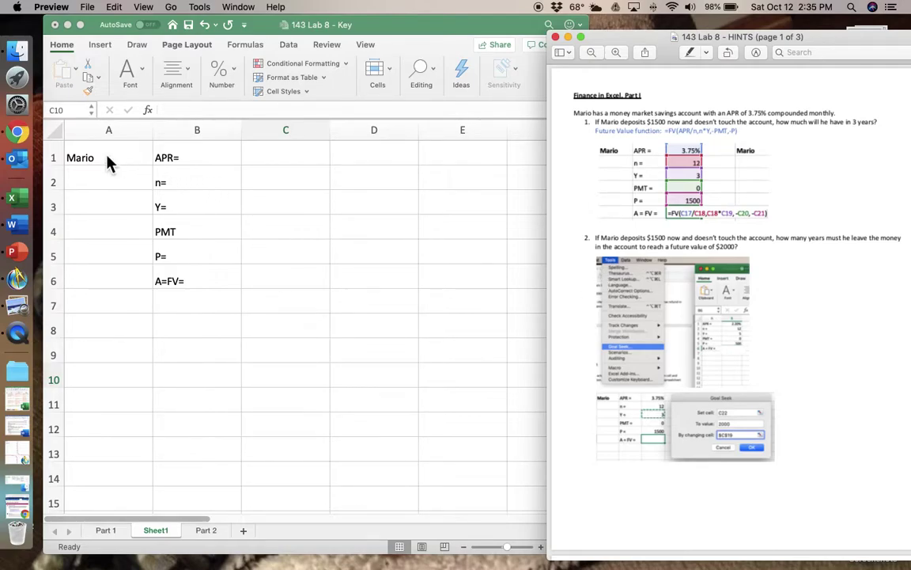
{"action": "scroll", "coordinate": [108, 161], "scroll_direction": "down", "scroll_amount": 1}
{"action": "scroll", "coordinate": [109, 163], "scroll_direction": "up", "scroll_amount": 1}
Enter the labels APR= in cell B1, n= in B2 and PMT= in B4.
{"action": "left_click", "coordinate": [187, 161]}
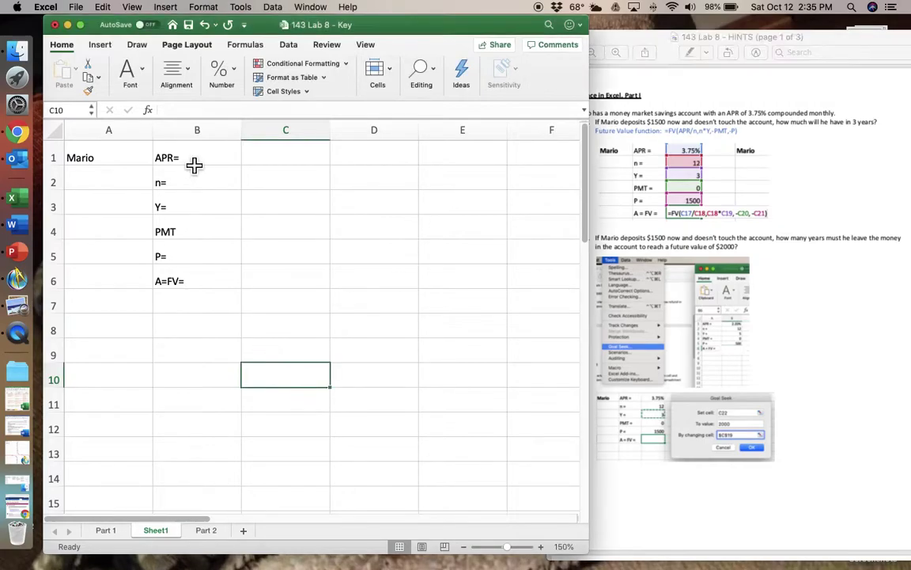
{"action": "left_click", "coordinate": [193, 161]}
{"action": "type", "text": "APR="}
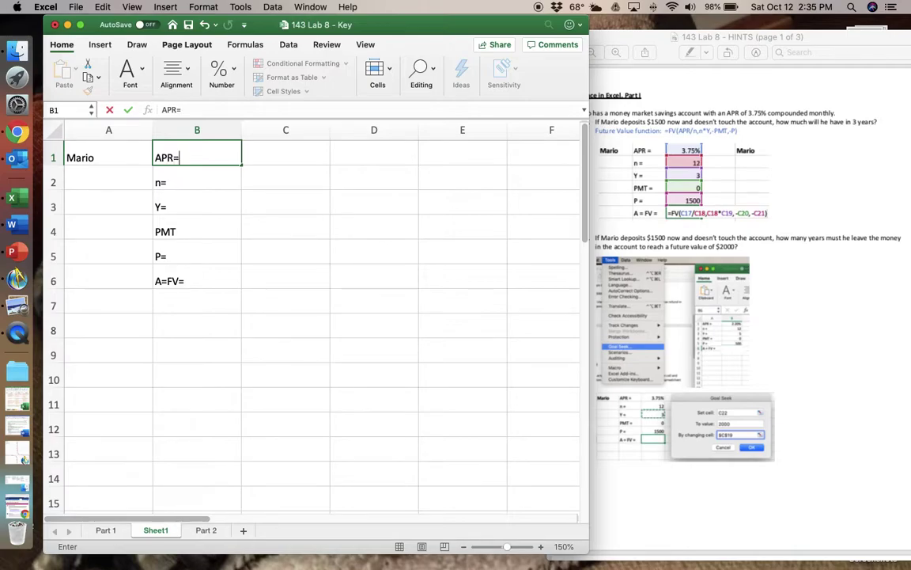
{"action": "key", "text": "Return"}
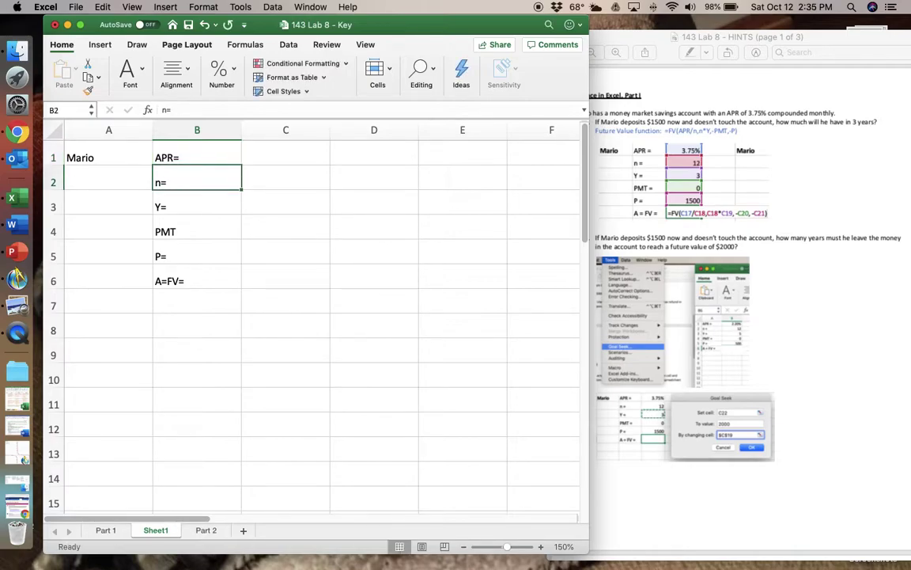
{"action": "type", "text": "n="}
{"action": "key", "text": "Return"}
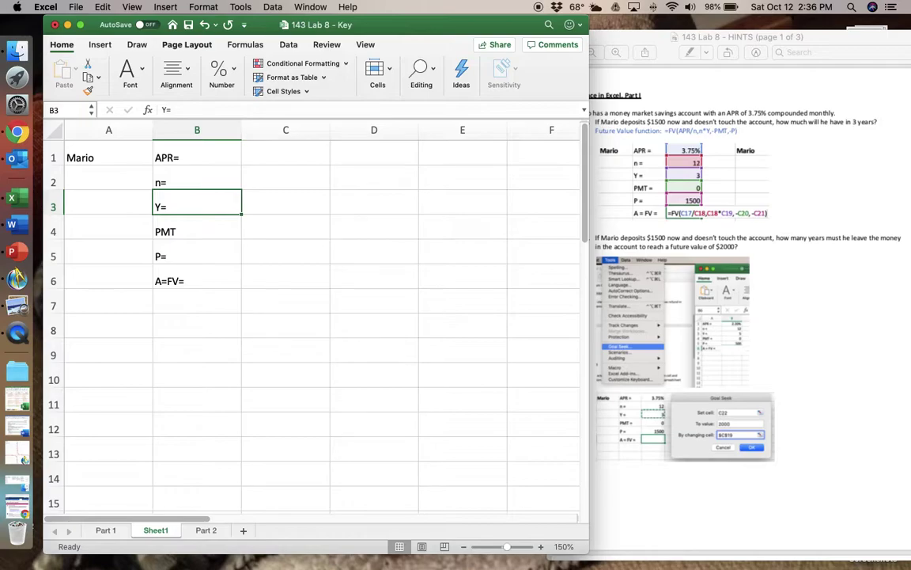
{"action": "left_click", "coordinate": [193, 237]}
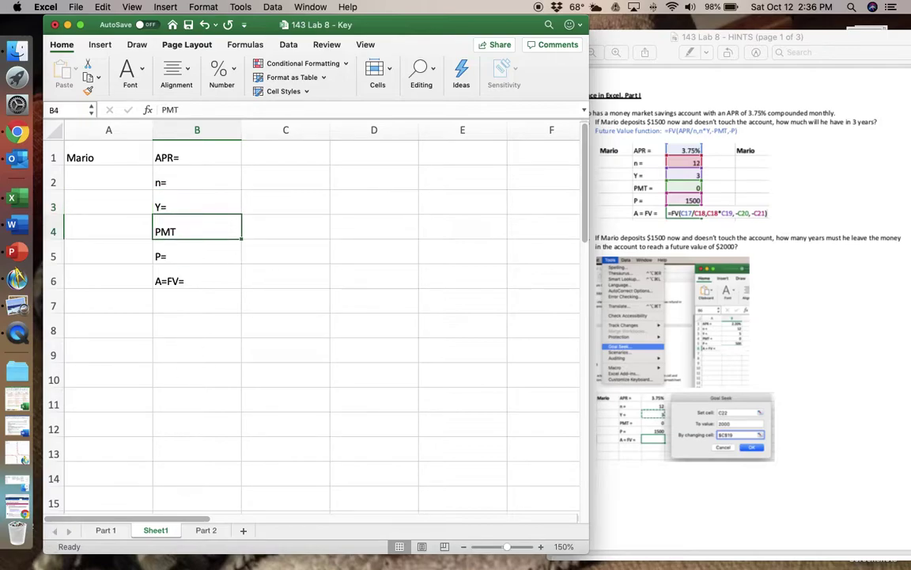
{"action": "type", "text": "PMT="}
{"action": "key", "text": "Return"}
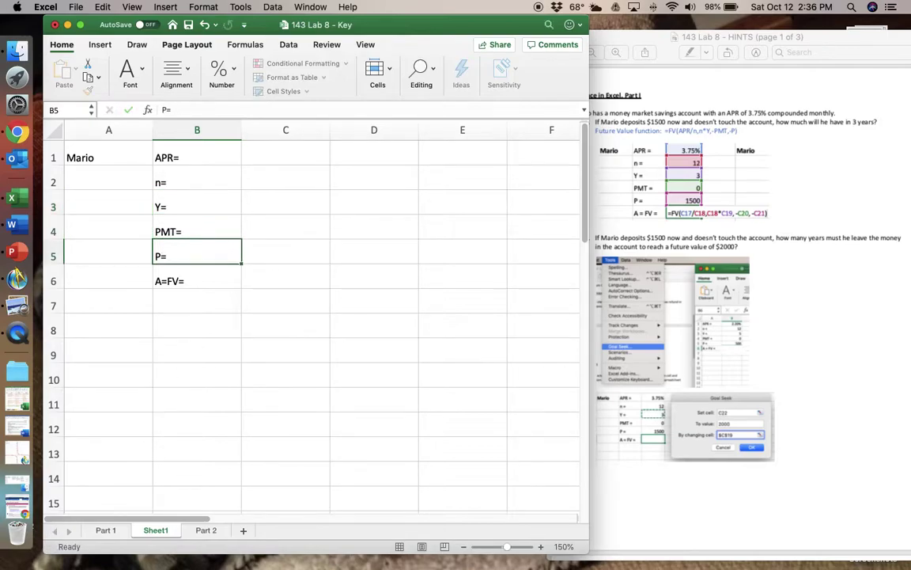
Enter 3.75% in cell C1 as the APR value.
{"action": "left_click", "coordinate": [282, 168]}
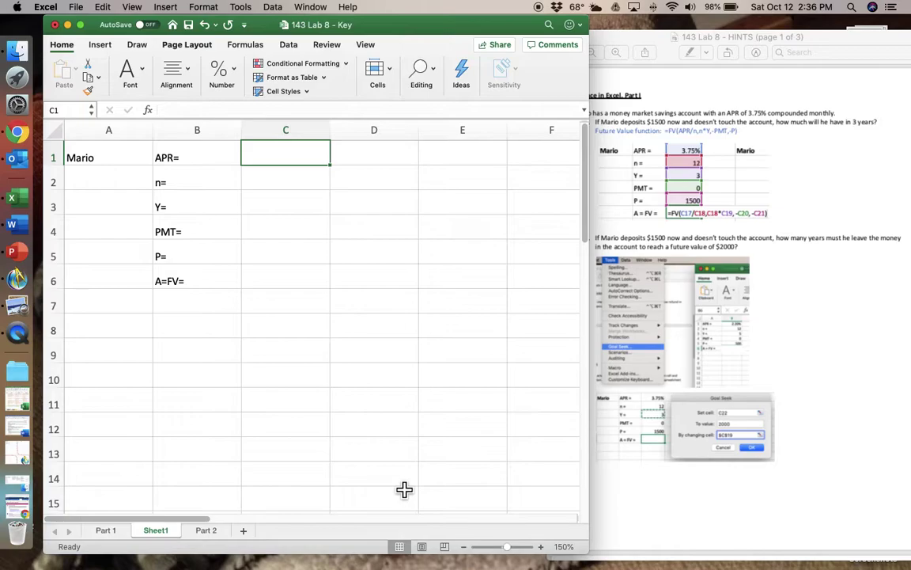
{"action": "type", "text": "3.75"}
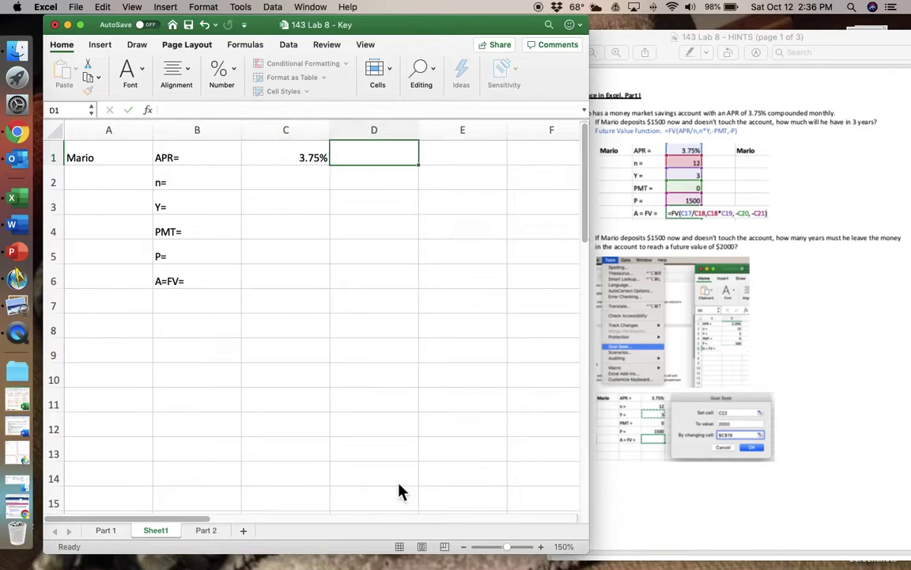
{"action": "key", "text": "Tab"}
{"action": "key", "text": "Return"}
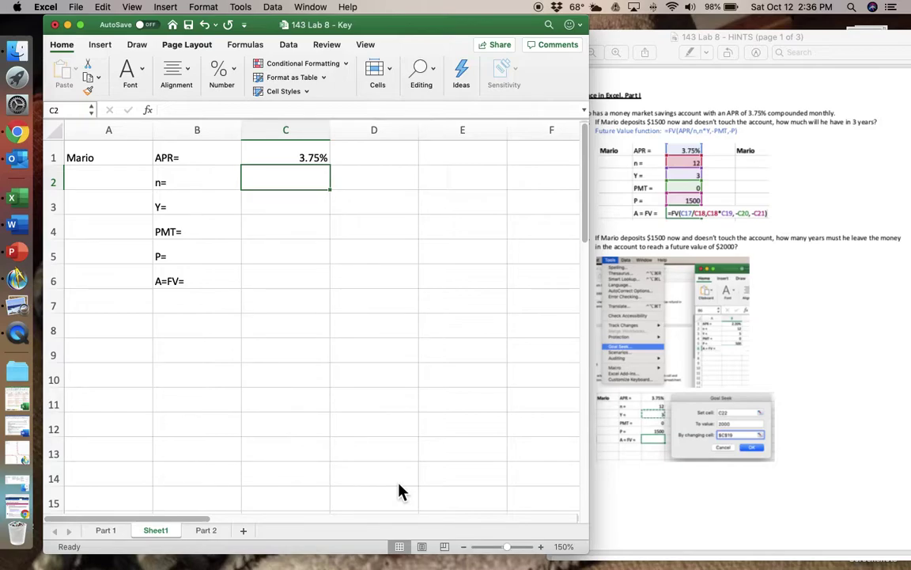
Enter 2000 in cell C5 as the principal P.
{"action": "key", "text": "Down"}
{"action": "key", "text": "Down"}
{"action": "key", "text": "Down"}
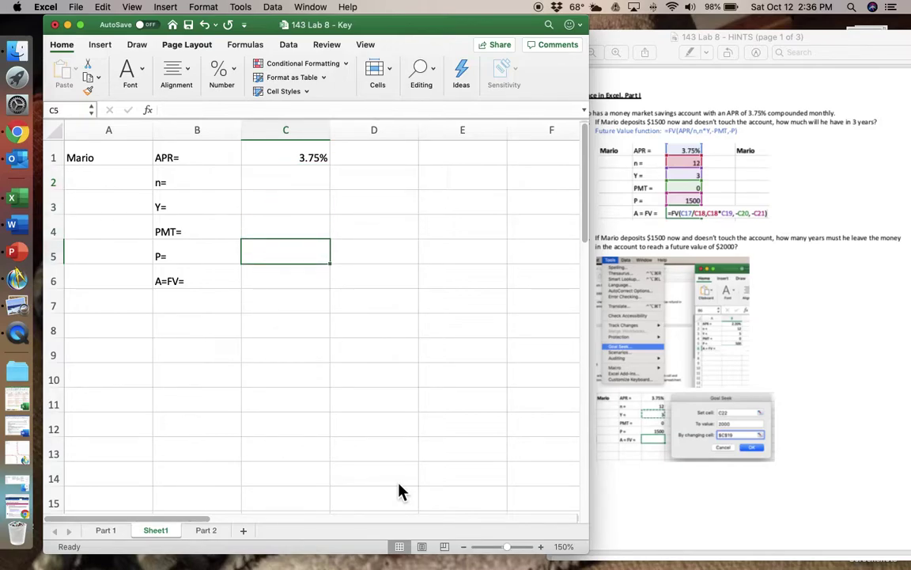
{"action": "type", "text": "2000"}
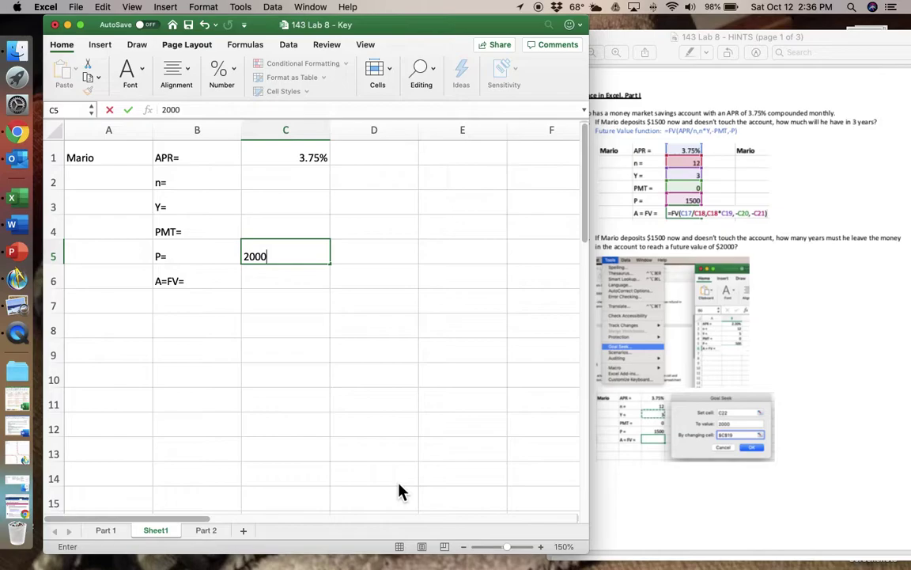
{"action": "key", "text": "Up"}
Enter 5 in cell C3 as the number of years Y.
{"action": "key", "text": "Up"}
{"action": "key", "text": "Up"}
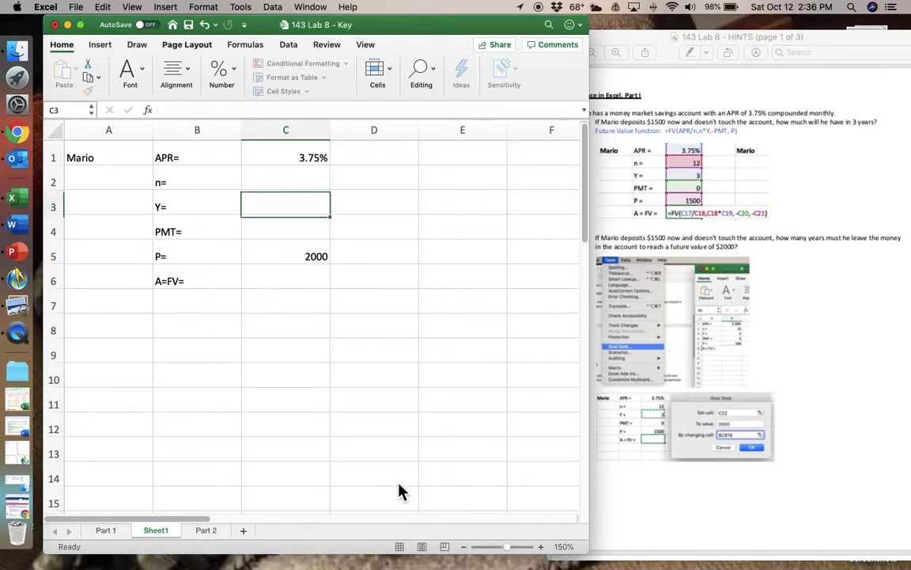
{"action": "key", "text": "Down"}
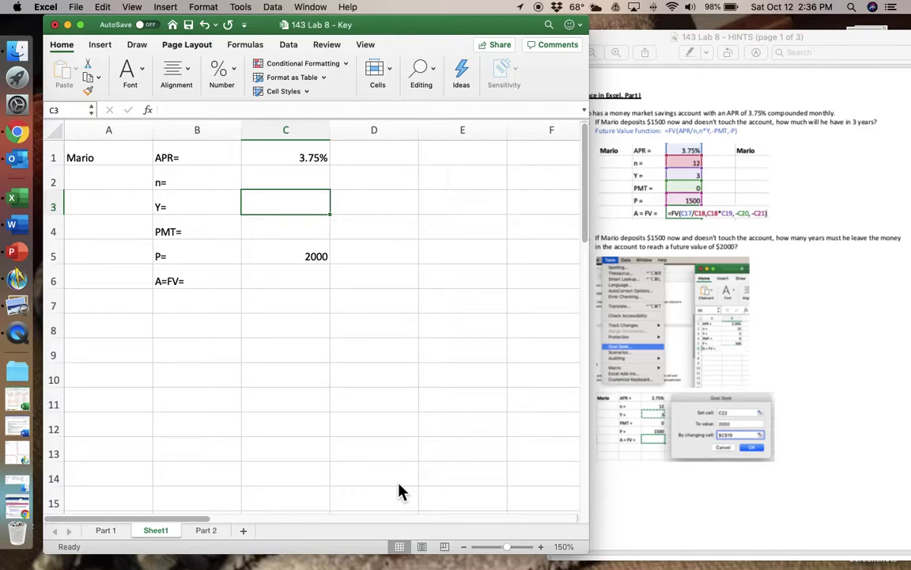
{"action": "type", "text": "5"}
{"action": "key", "text": "Up"}
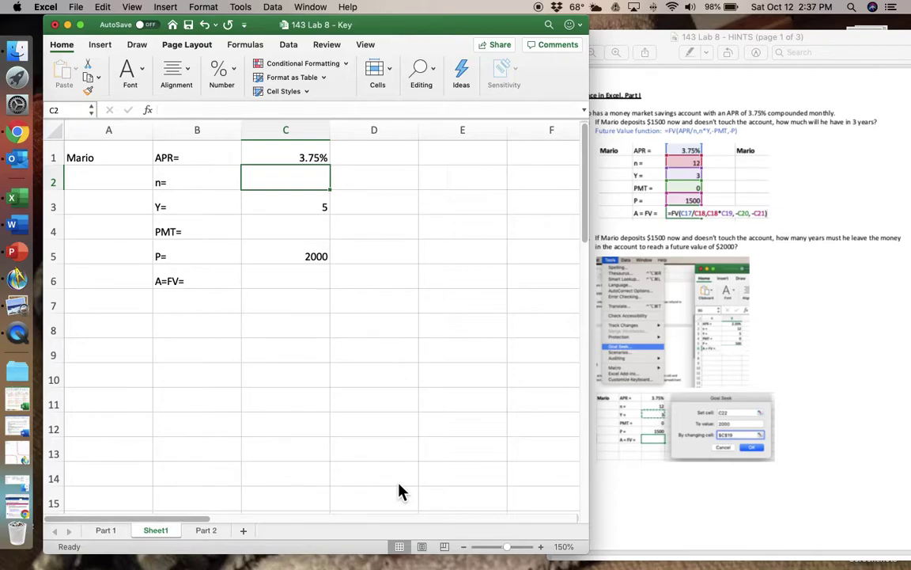
Enter 12 in cell C2 for n and 0 in cell C4 for PMT.
{"action": "type", "text": "12"}
{"action": "key", "text": "Return"}
{"action": "key", "text": "Return"}
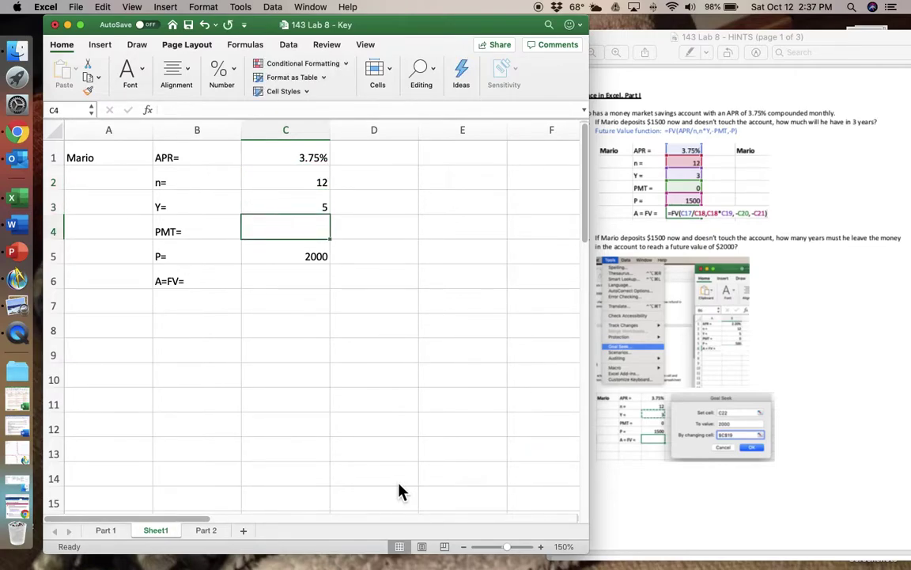
{"action": "type", "text": "0"}
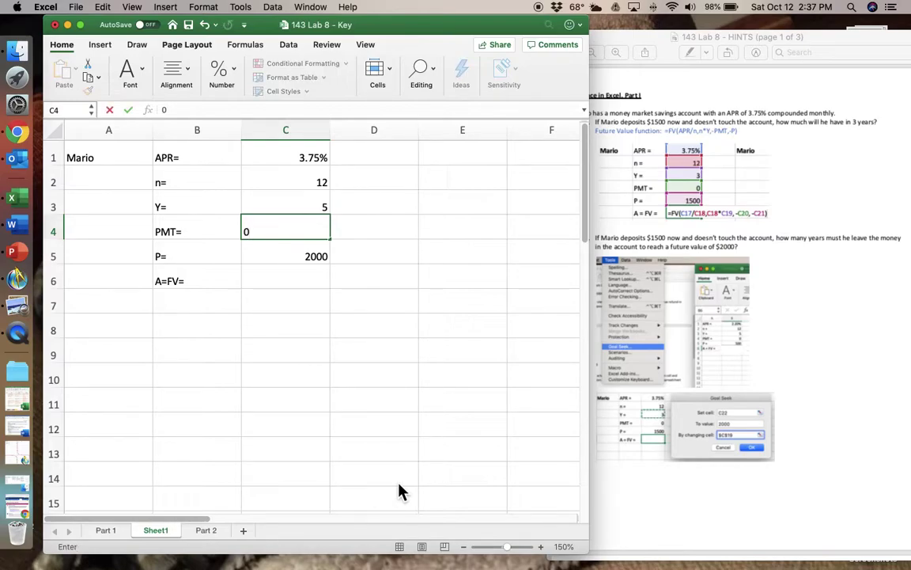
{"action": "key", "text": "Return"}
{"action": "key", "text": "Return"}
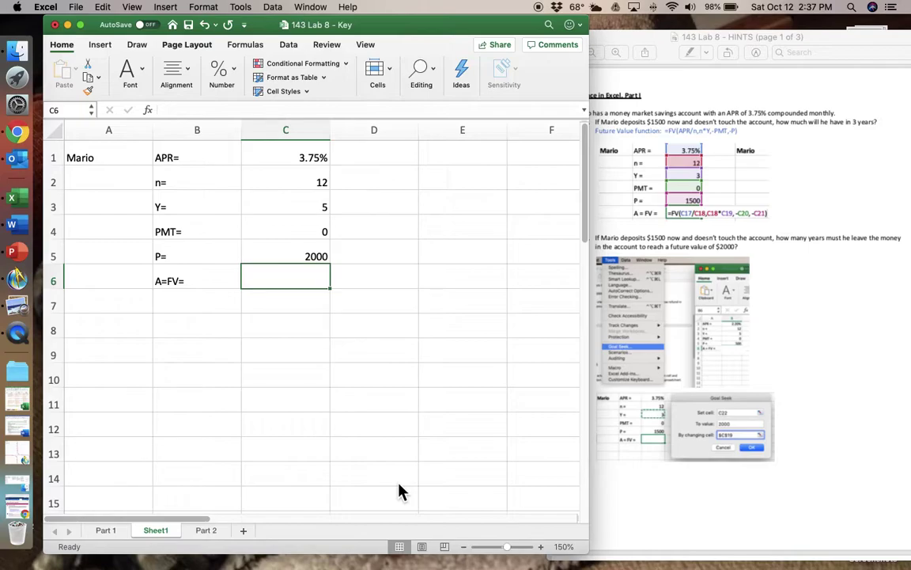
Begin a formula in cell C6 with the FV function.
{"action": "type", "text": "="}
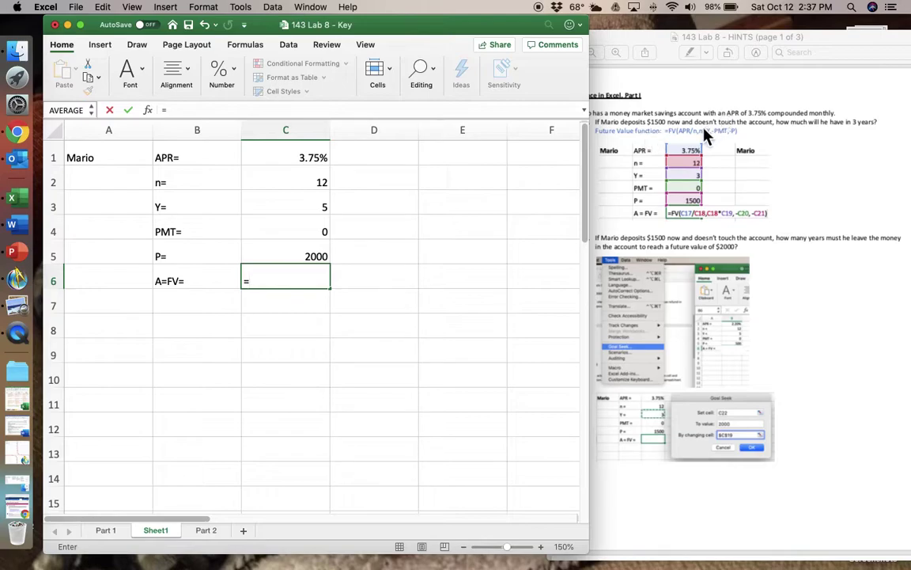
{"action": "scroll", "coordinate": [702, 139], "scroll_direction": "up", "scroll_amount": 2}
{"action": "type", "text": "FV("}
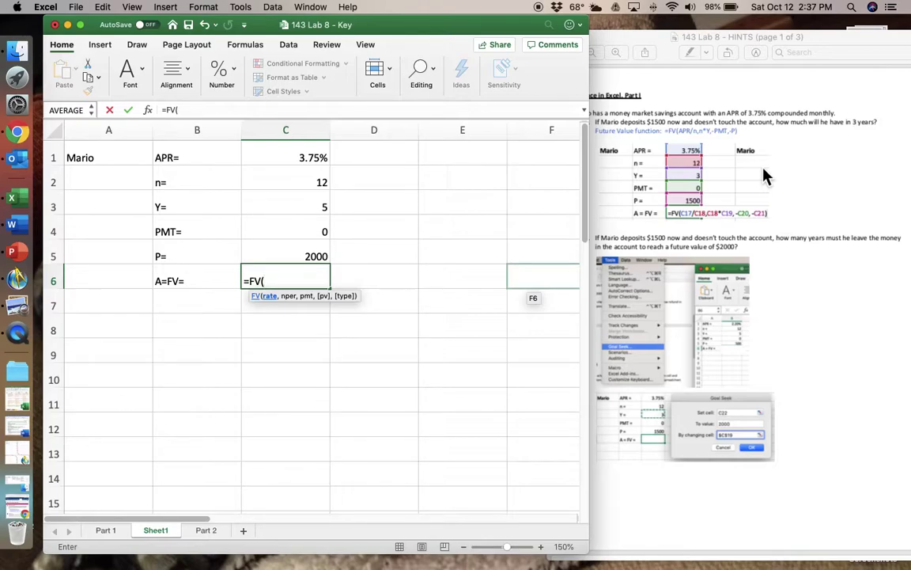
Switch to the hints PDF in Preview and enlarge the example of the future value function.
{"action": "left_click", "coordinate": [793, 180]}
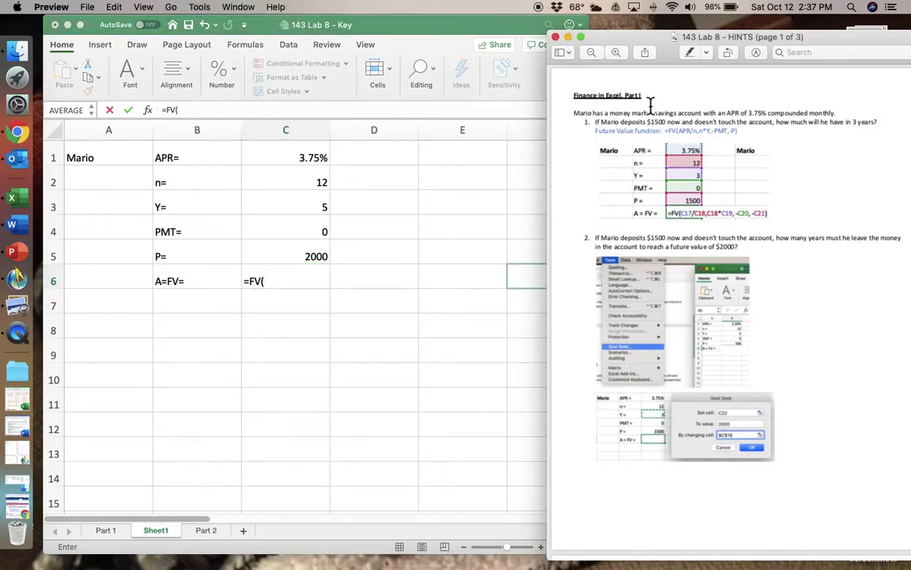
{"action": "left_click", "coordinate": [617, 52]}
{"action": "scroll", "coordinate": [657, 134], "scroll_direction": "up", "scroll_amount": 3}
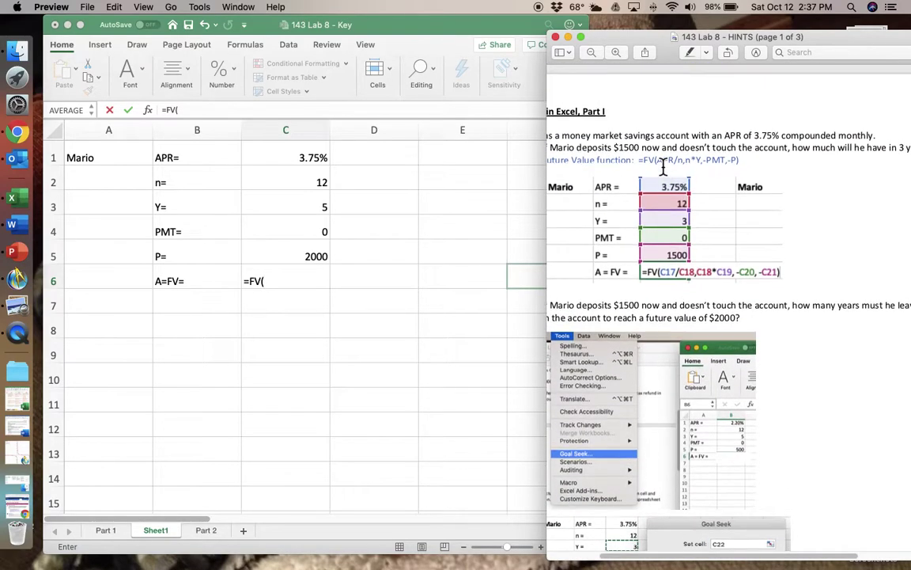
{"action": "left_click", "coordinate": [616, 53]}
{"action": "scroll", "coordinate": [632, 142], "scroll_direction": "left", "scroll_amount": 3}
{"action": "scroll", "coordinate": [632, 142], "scroll_direction": "up", "scroll_amount": 2}
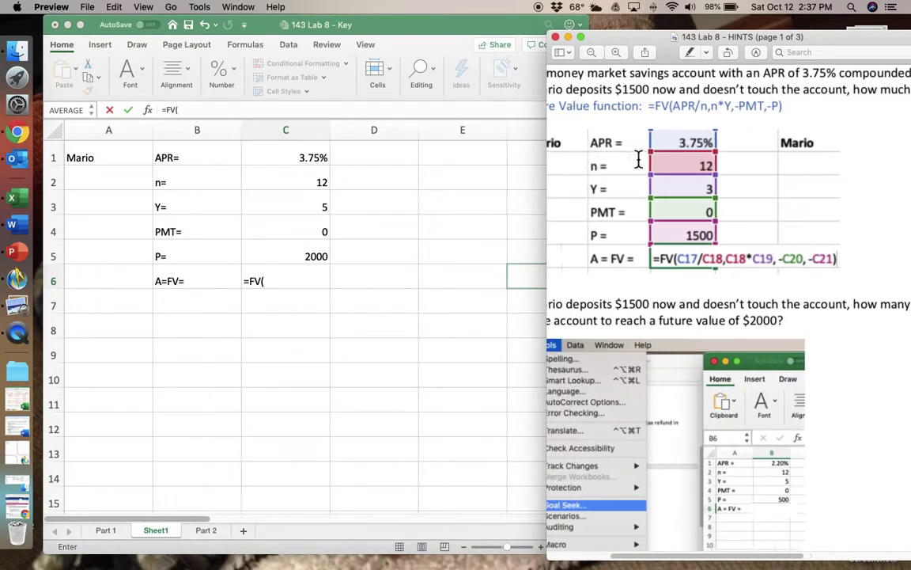
Return to the FV formula in Excel and supply C1/C2 as its rate argument.
{"action": "left_click", "coordinate": [283, 281]}
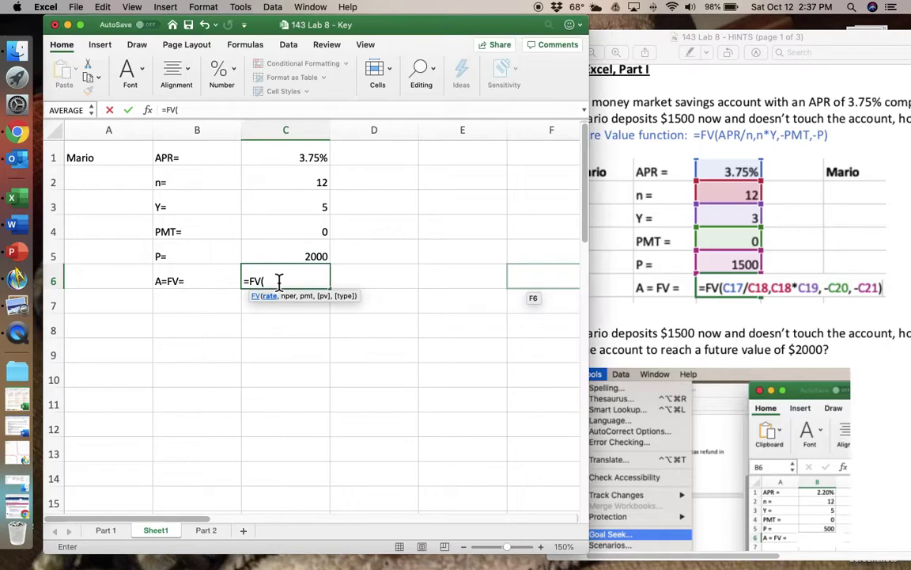
{"action": "left_click", "coordinate": [311, 166]}
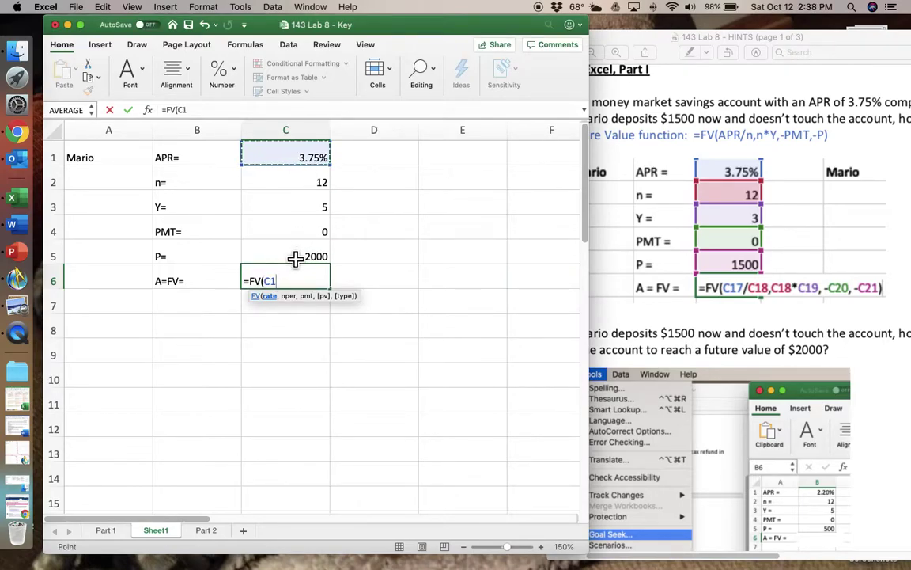
{"action": "type", "text": "/"}
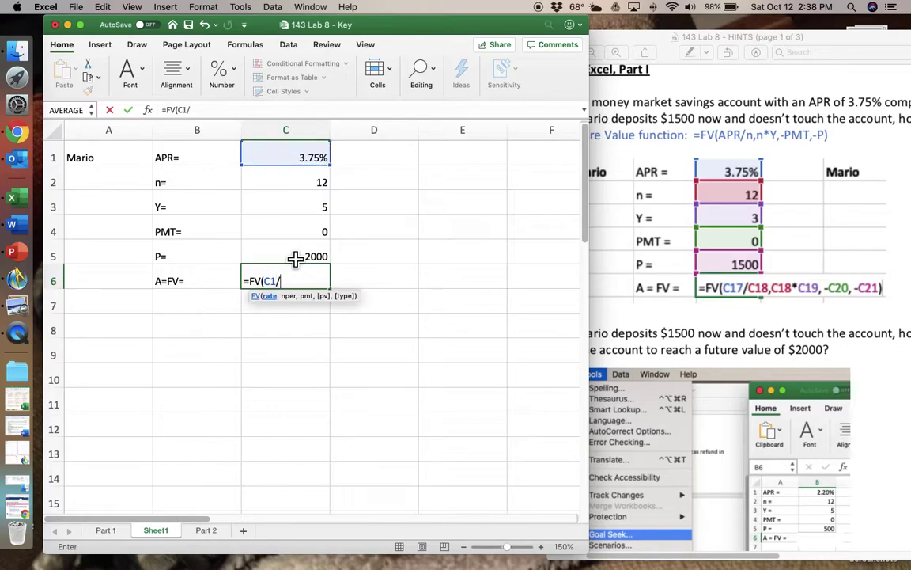
{"action": "left_click", "coordinate": [320, 183]}
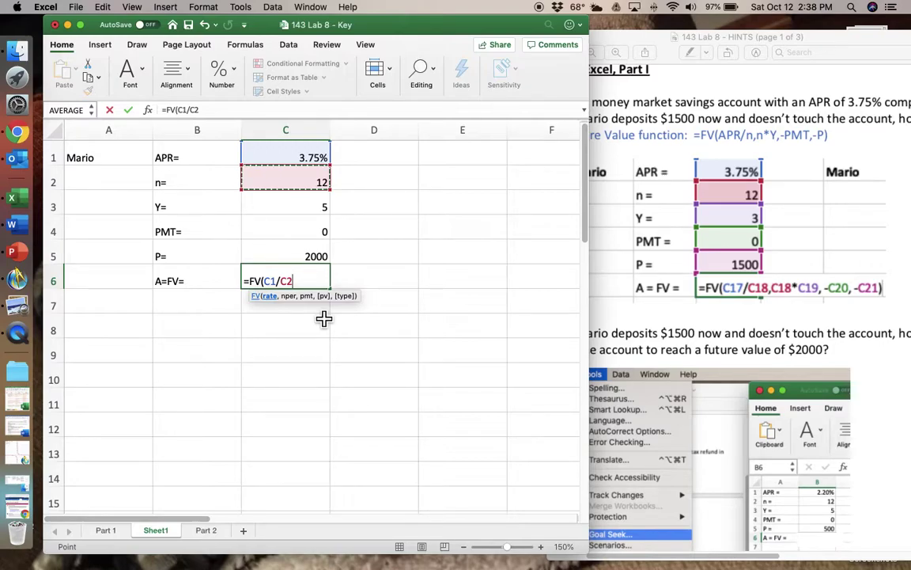
{"action": "type", "text": ","}
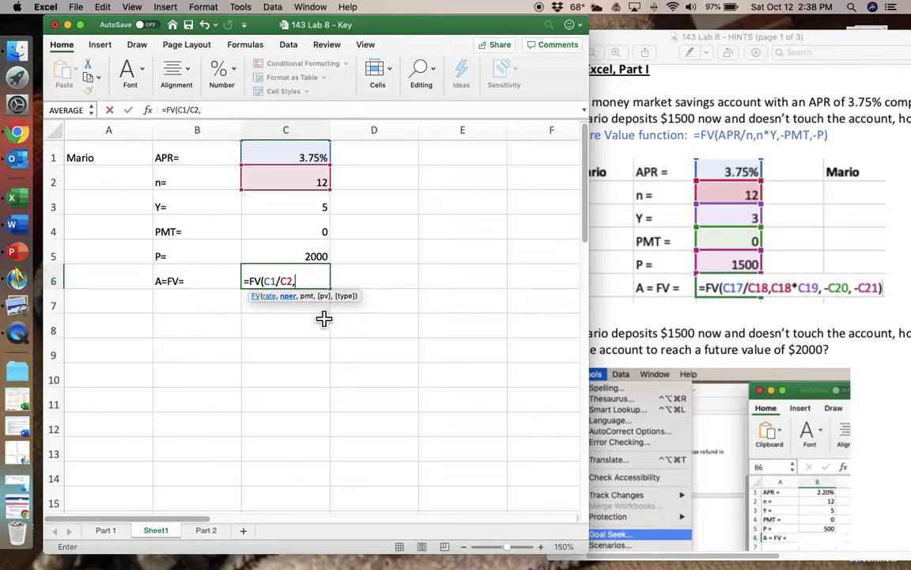
Supply C2*C3 as the number-of-periods argument of the FV formula.
{"action": "left_click", "coordinate": [311, 187]}
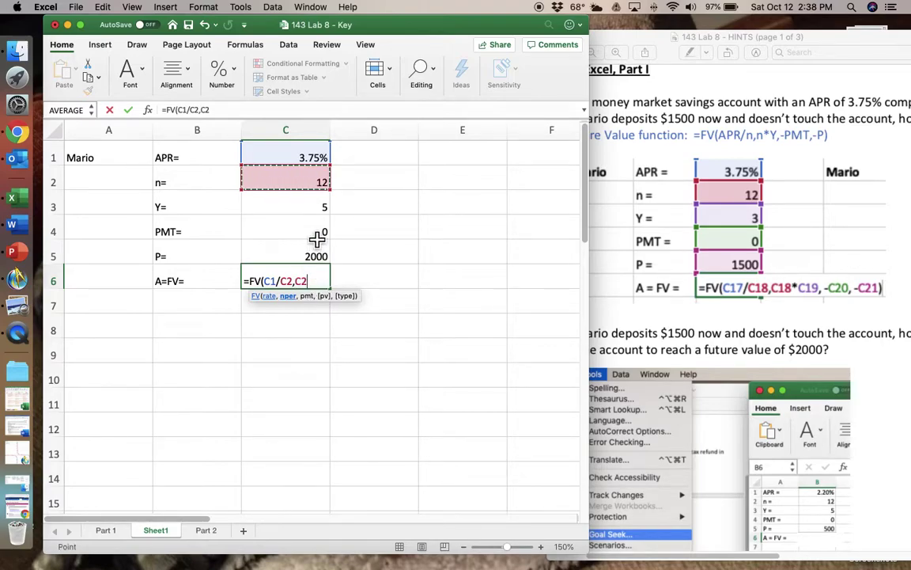
{"action": "type", "text": "*"}
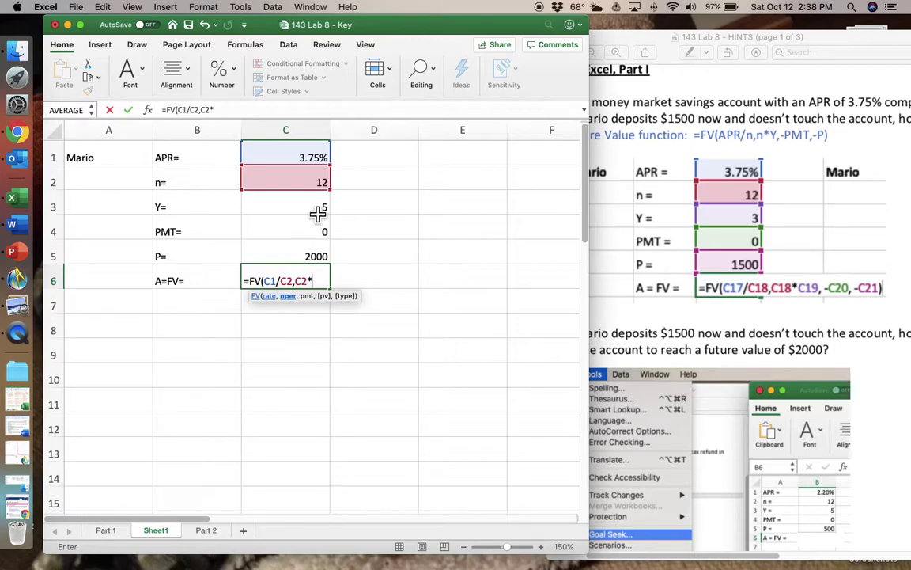
{"action": "left_click", "coordinate": [318, 213]}
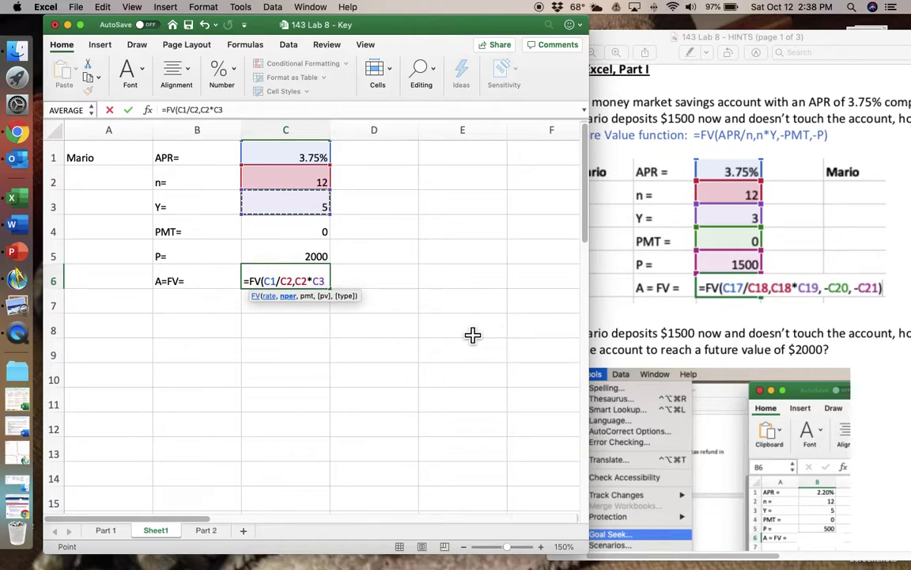
{"action": "type", "text": ","}
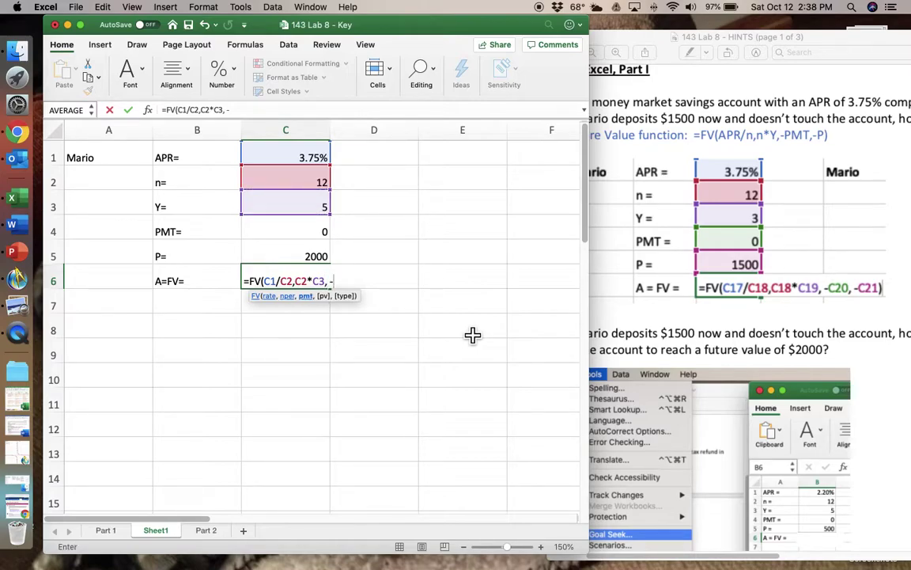
Complete the FV formula in C6 with -C4 as the payment and -C5 as the present value argument, and enter it.
{"action": "type", "text": " -"}
{"action": "left_click", "coordinate": [291, 235]}
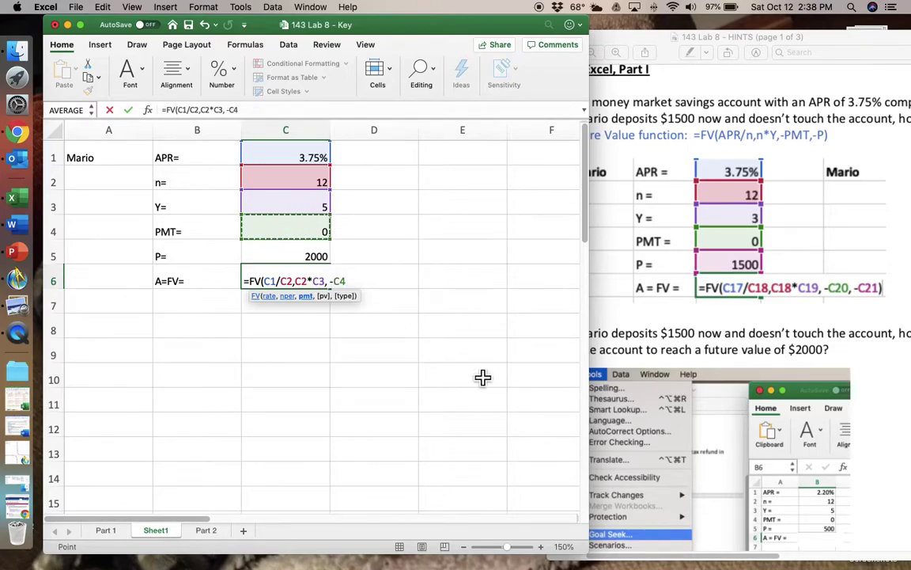
{"action": "type", "text": ","}
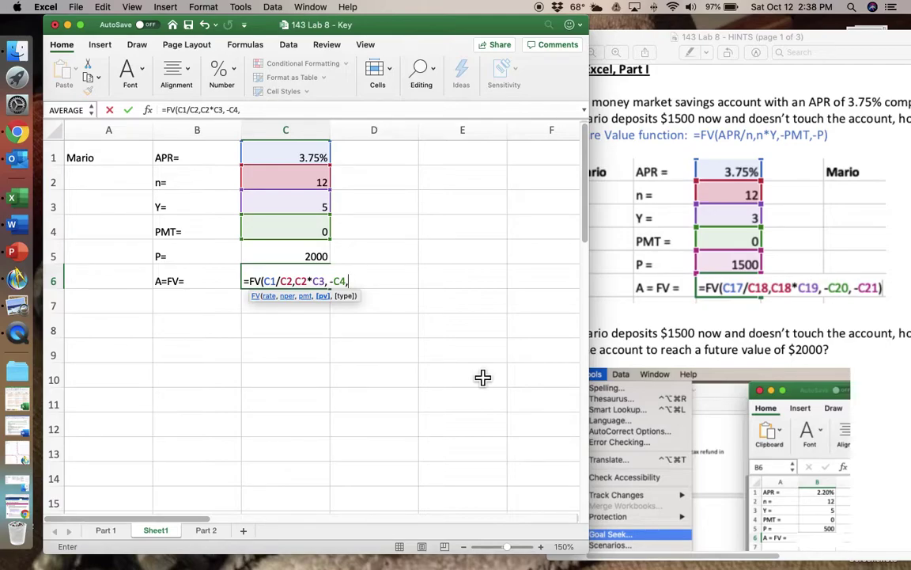
{"action": "type", "text": "-"}
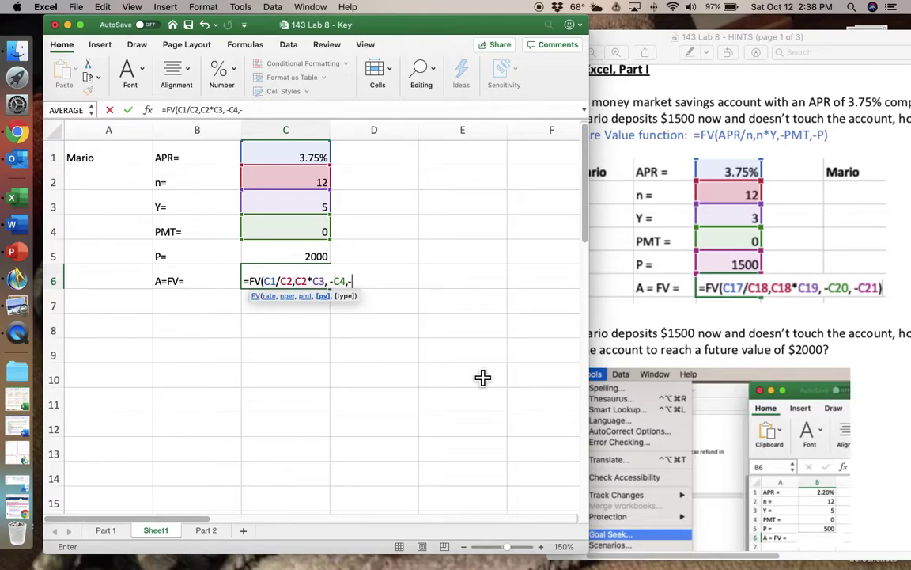
{"action": "left_click", "coordinate": [304, 263]}
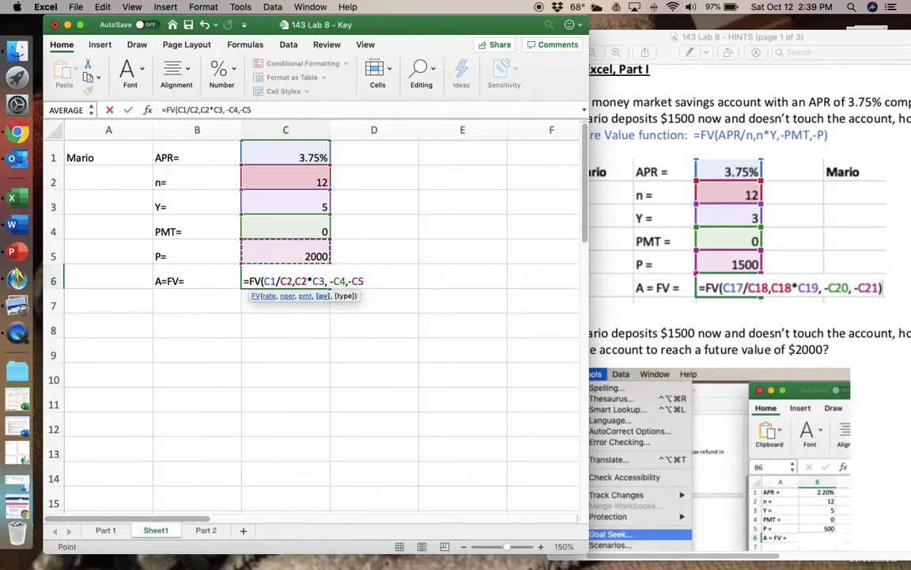
{"action": "type", "text": ")"}
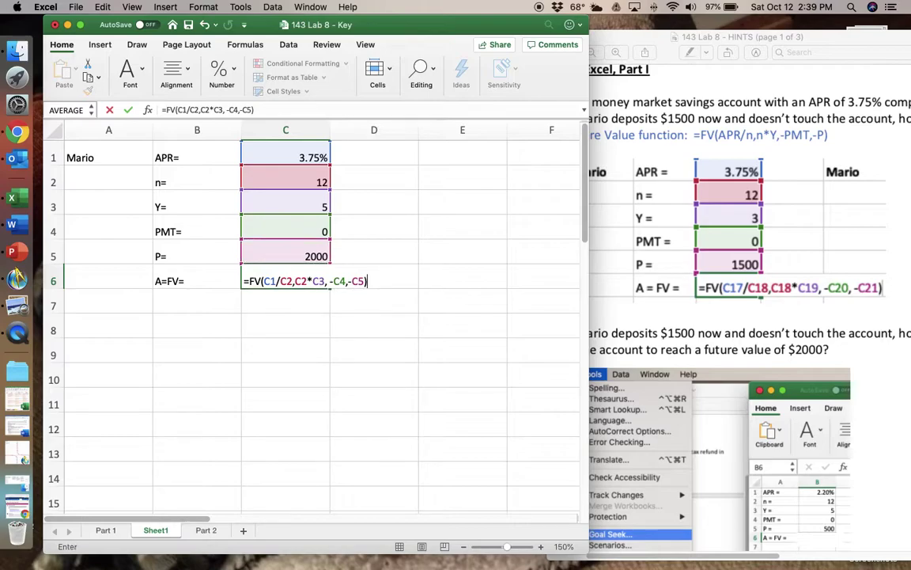
{"action": "key", "text": "Return"}
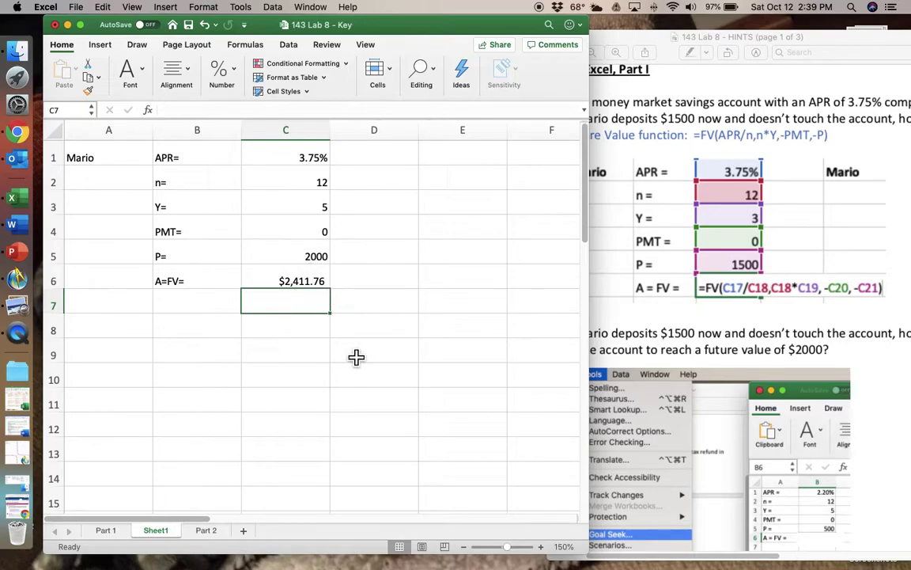
Switch to the hints PDF in Preview and read question 2 with its Goal Seek example about the years needed.
{"action": "scroll", "coordinate": [688, 350], "scroll_direction": "down", "scroll_amount": 5}
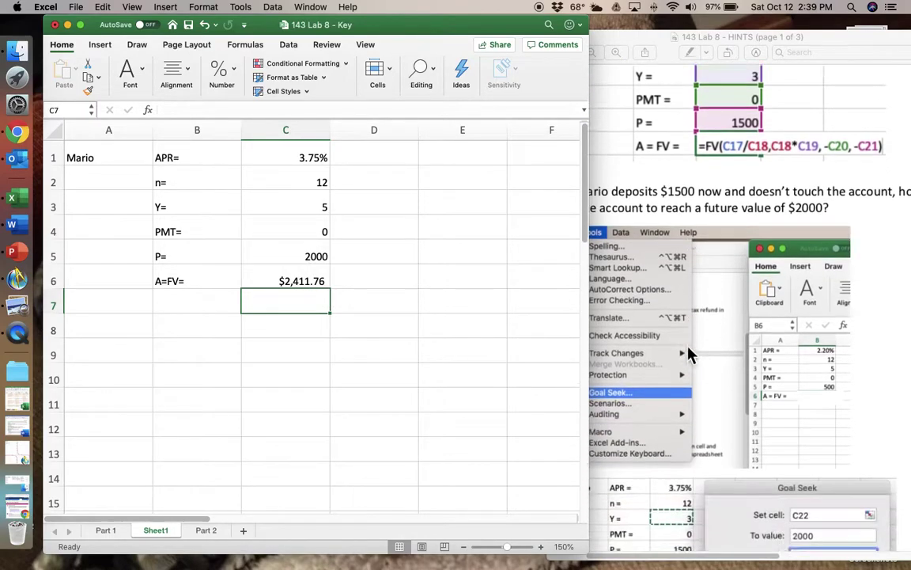
{"action": "scroll", "coordinate": [688, 354], "scroll_direction": "down", "scroll_amount": 5}
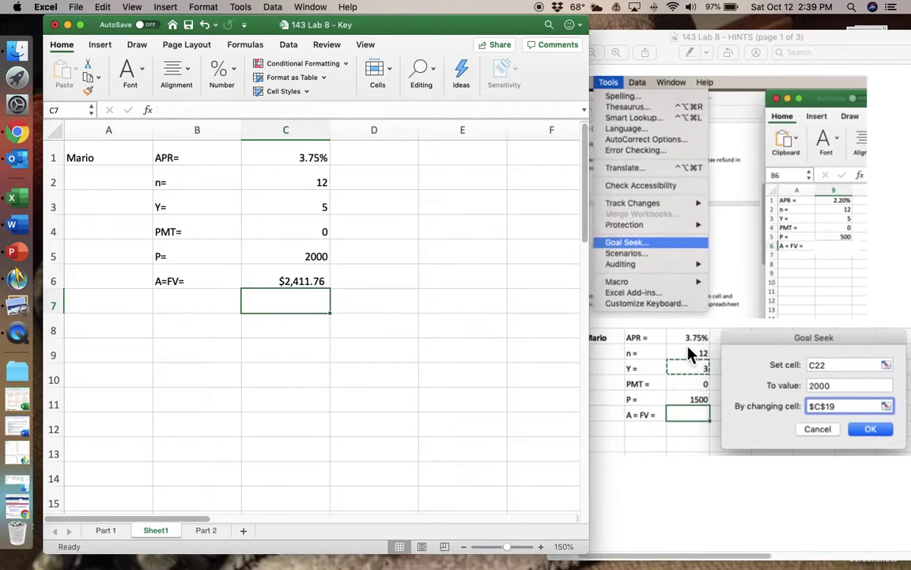
{"action": "scroll", "coordinate": [688, 353], "scroll_direction": "up", "scroll_amount": 3}
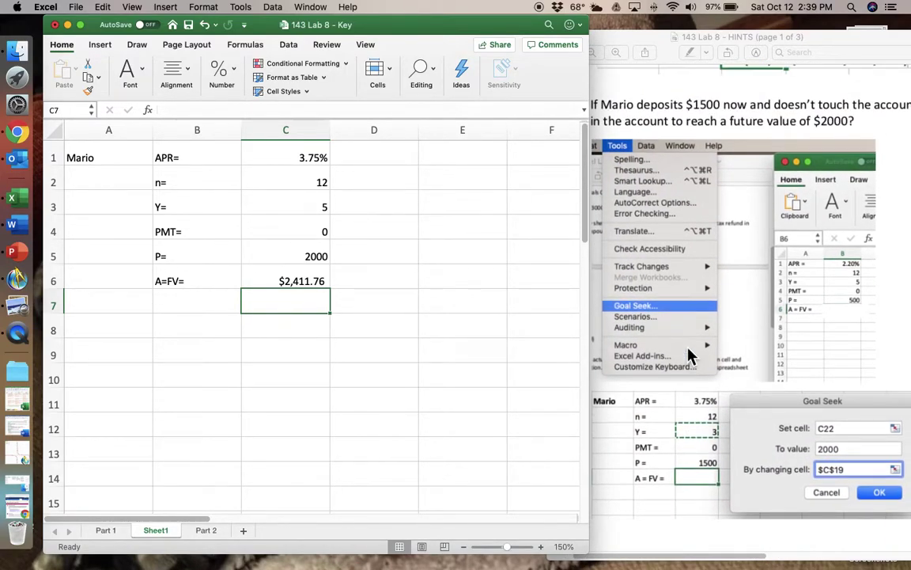
{"action": "left_click", "coordinate": [466, 264]}
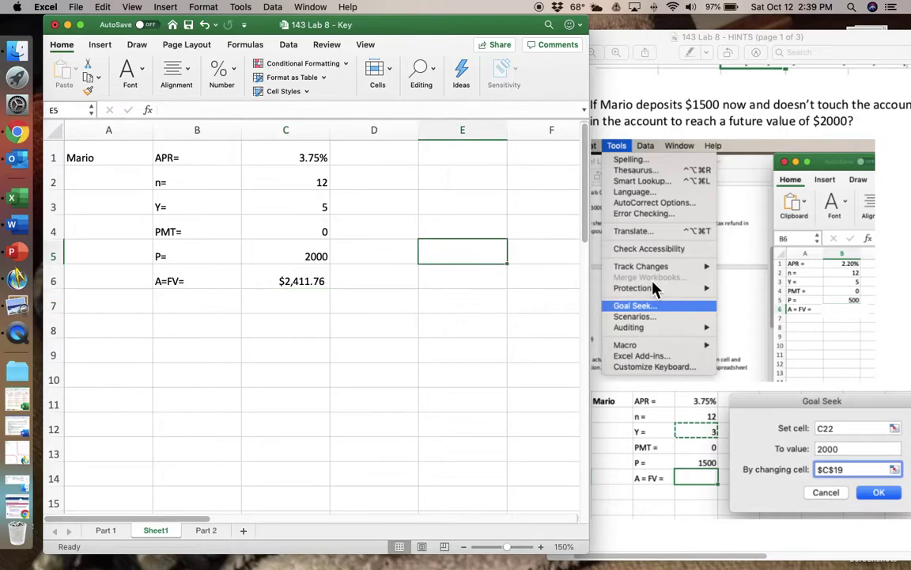
{"action": "left_click", "coordinate": [677, 297]}
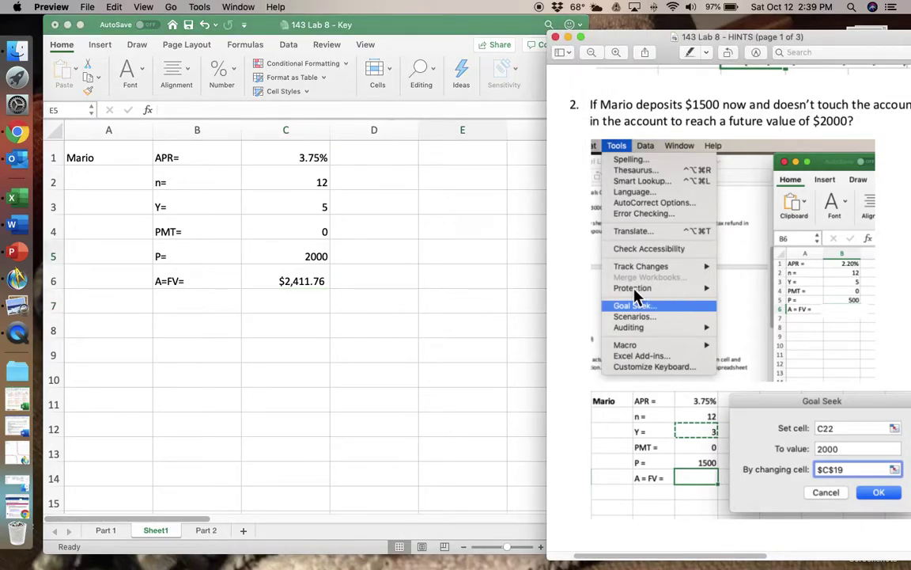
{"action": "scroll", "coordinate": [677, 297], "scroll_direction": "right", "scroll_amount": 2}
{"action": "scroll", "coordinate": [636, 297], "scroll_direction": "right", "scroll_amount": 6}
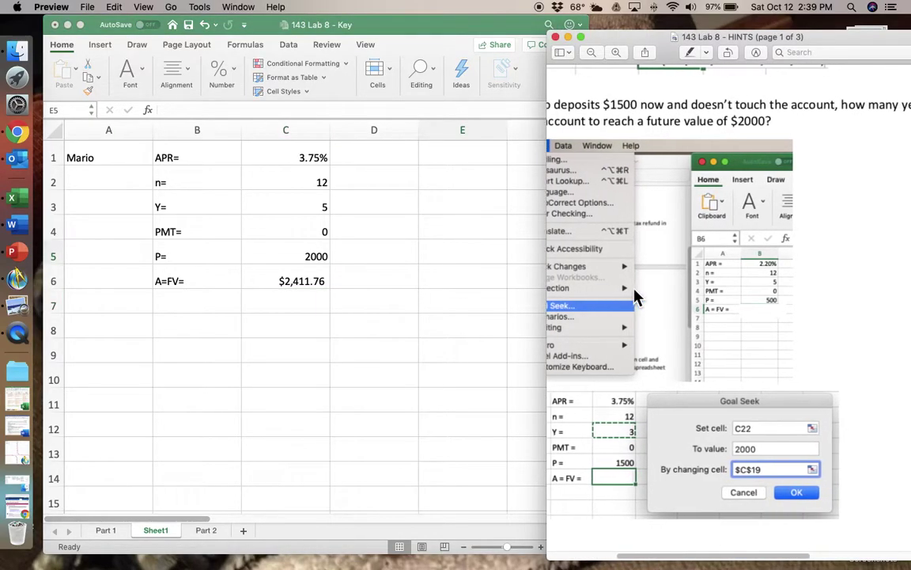
{"action": "scroll", "coordinate": [636, 297], "scroll_direction": "right", "scroll_amount": 8}
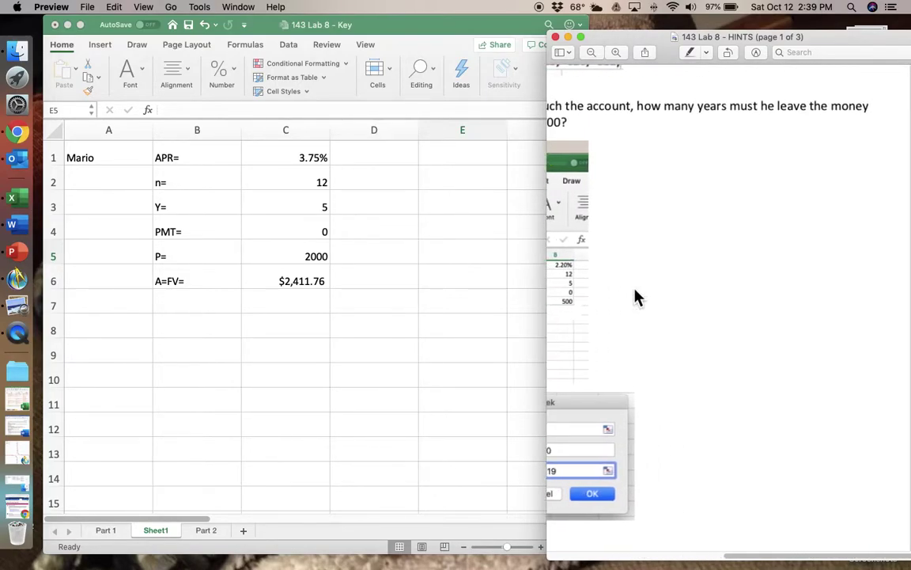
{"action": "scroll", "coordinate": [637, 296], "scroll_direction": "left", "scroll_amount": 10}
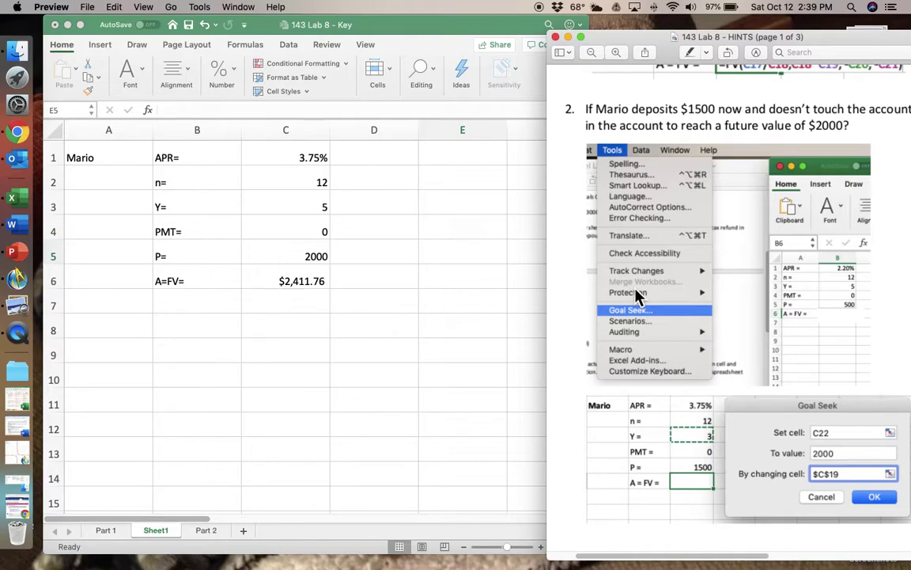
{"action": "scroll", "coordinate": [660, 304], "scroll_direction": "down", "scroll_amount": 3}
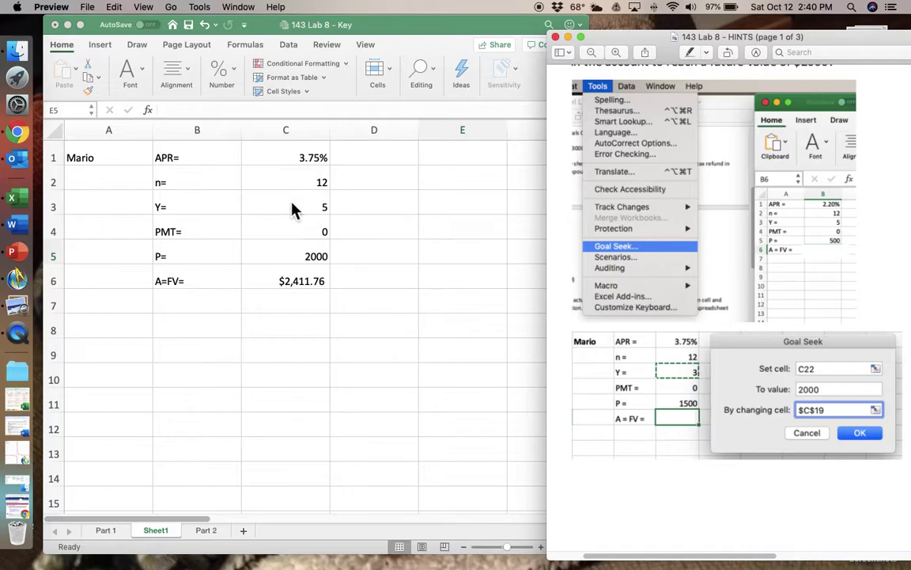
Return to Excel and run Goal Seek to bring C6 to 3000 by changing C3, keeping the solution.
{"action": "left_click", "coordinate": [451, 336]}
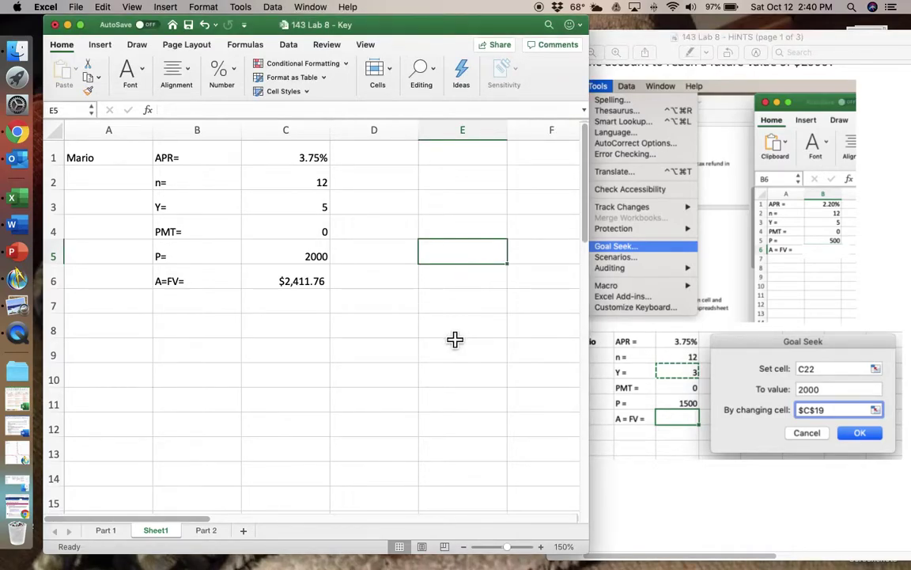
{"action": "left_click", "coordinate": [241, 8]}
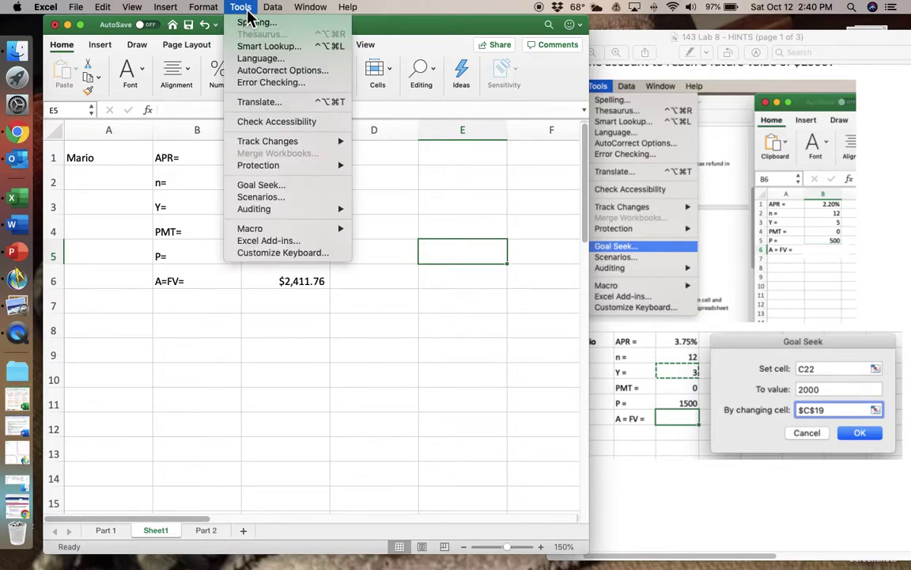
{"action": "left_click", "coordinate": [262, 187]}
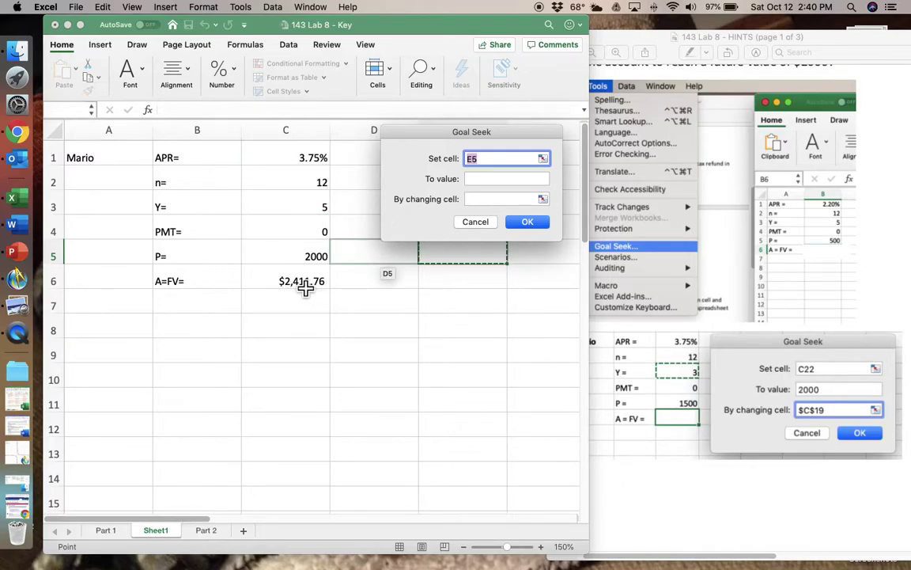
{"action": "left_click", "coordinate": [305, 286]}
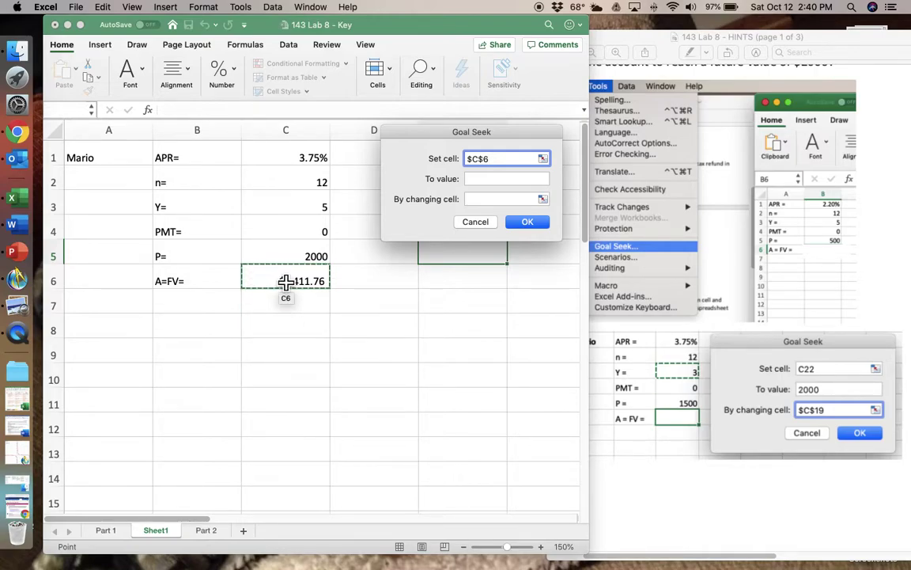
{"action": "left_click", "coordinate": [493, 183]}
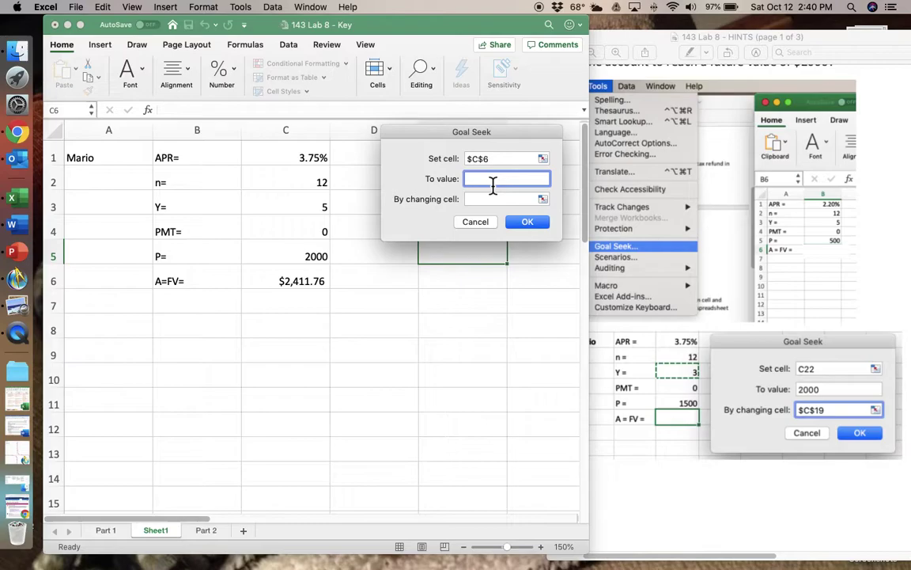
{"action": "type", "text": "3000"}
{"action": "left_click", "coordinate": [482, 202]}
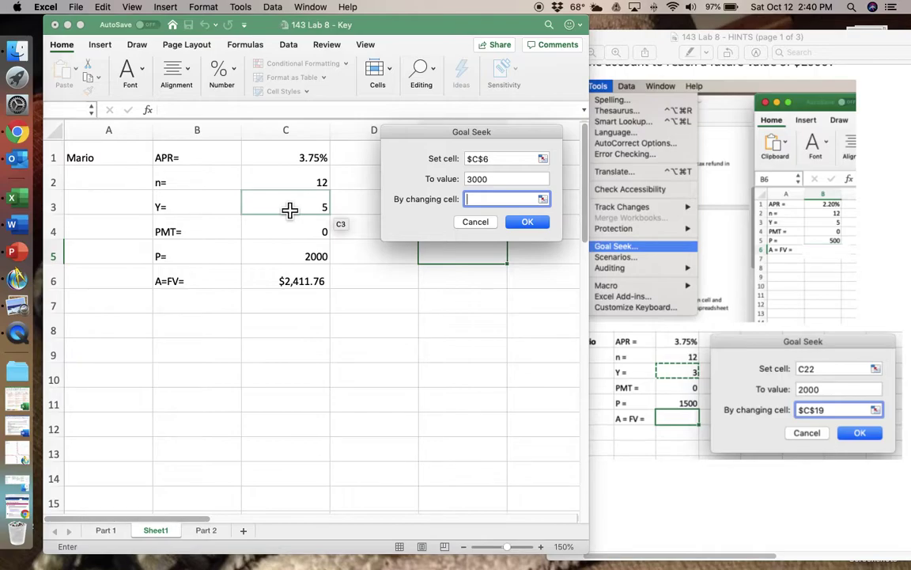
{"action": "left_click", "coordinate": [290, 209]}
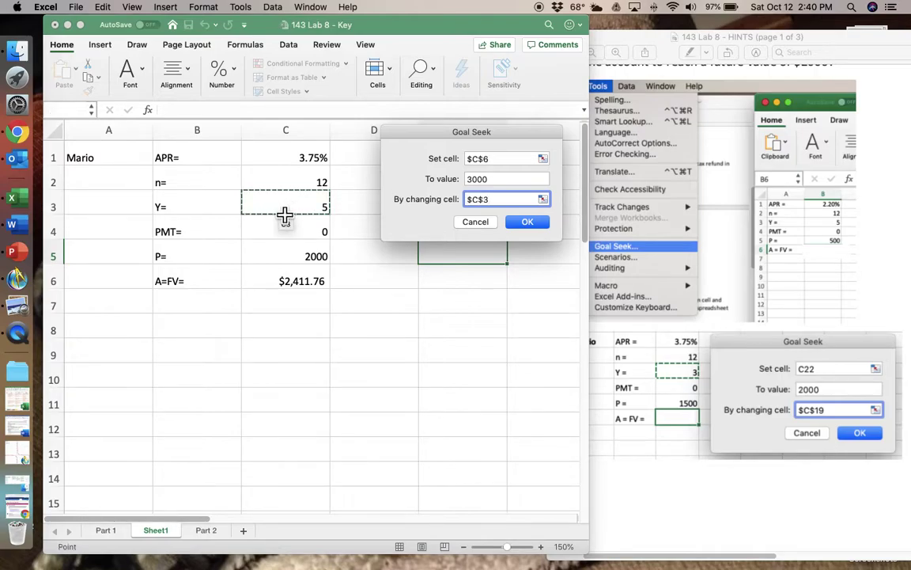
{"action": "left_click", "coordinate": [529, 222]}
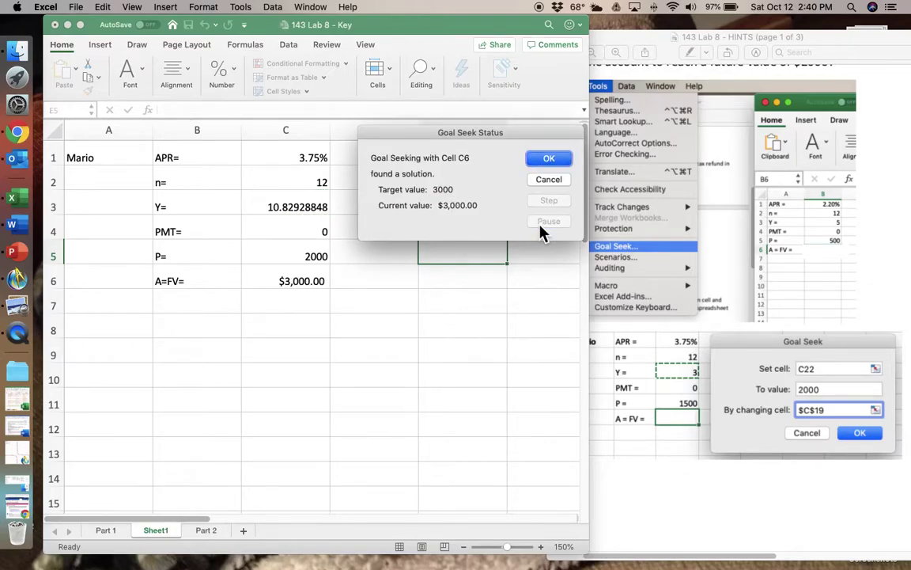
{"action": "left_click", "coordinate": [550, 165]}
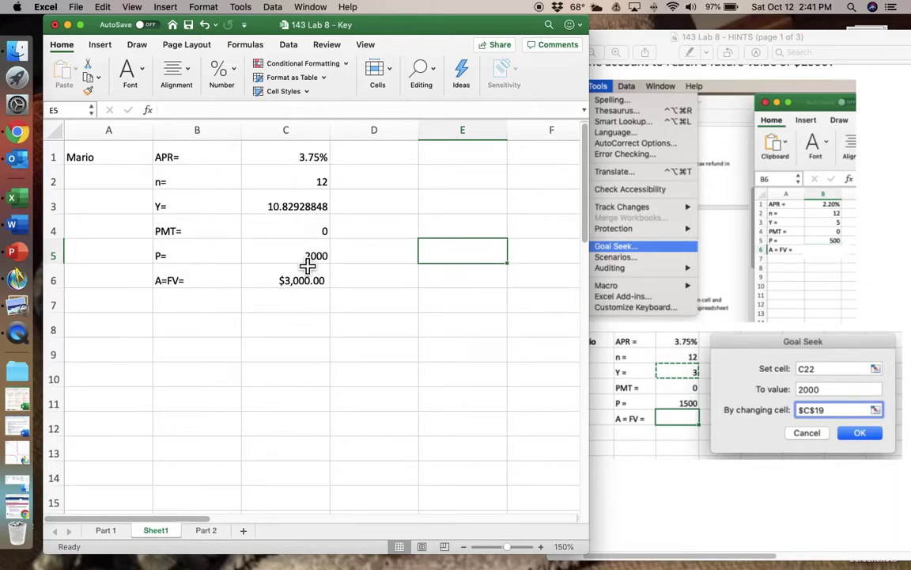
{"action": "scroll", "coordinate": [302, 292], "scroll_direction": "down", "scroll_amount": 1}
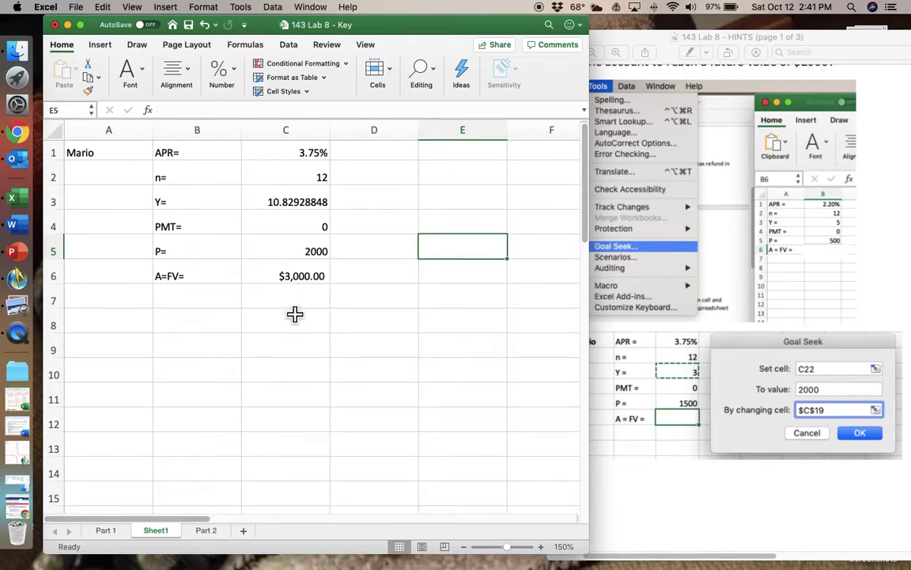
{"action": "scroll", "coordinate": [295, 313], "scroll_direction": "up", "scroll_amount": 1}
{"action": "scroll", "coordinate": [294, 314], "scroll_direction": "down", "scroll_amount": 1}
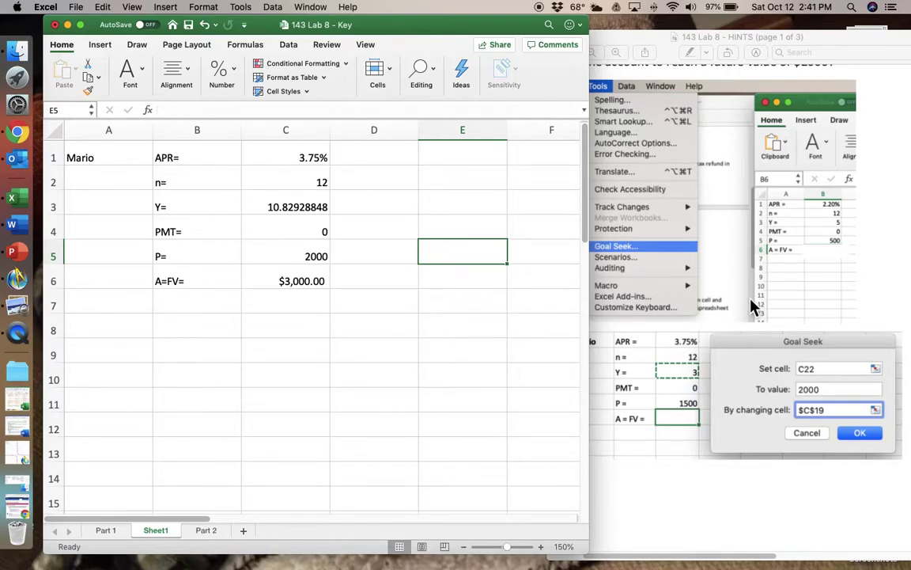
Switch to page 2 of the hints PDF in Preview and read questions 3 and 4 with their Goal Seek examples.
{"action": "scroll", "coordinate": [753, 307], "scroll_direction": "down", "scroll_amount": 5}
{"action": "scroll", "coordinate": [753, 307], "scroll_direction": "down", "scroll_amount": 8}
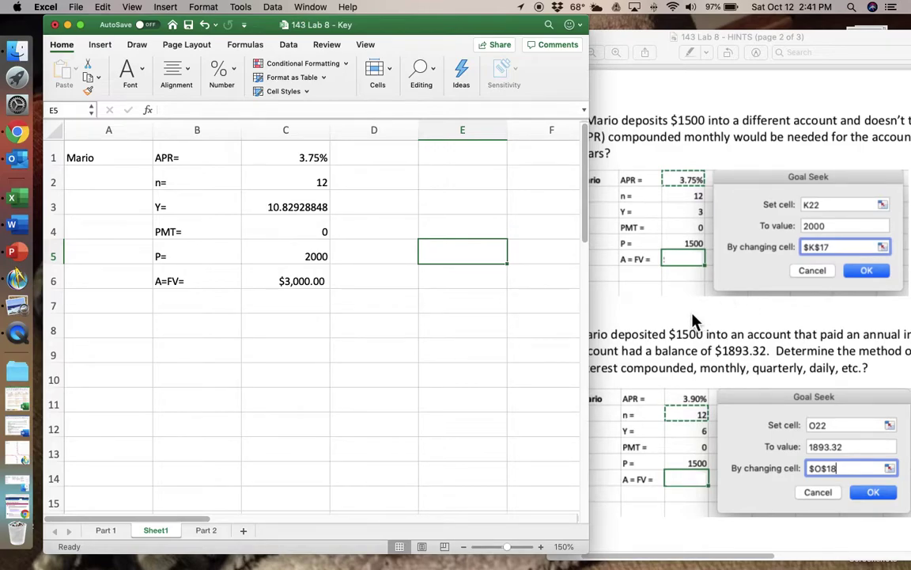
{"action": "left_click", "coordinate": [693, 321]}
{"action": "scroll", "coordinate": [794, 269], "scroll_direction": "right", "scroll_amount": 3}
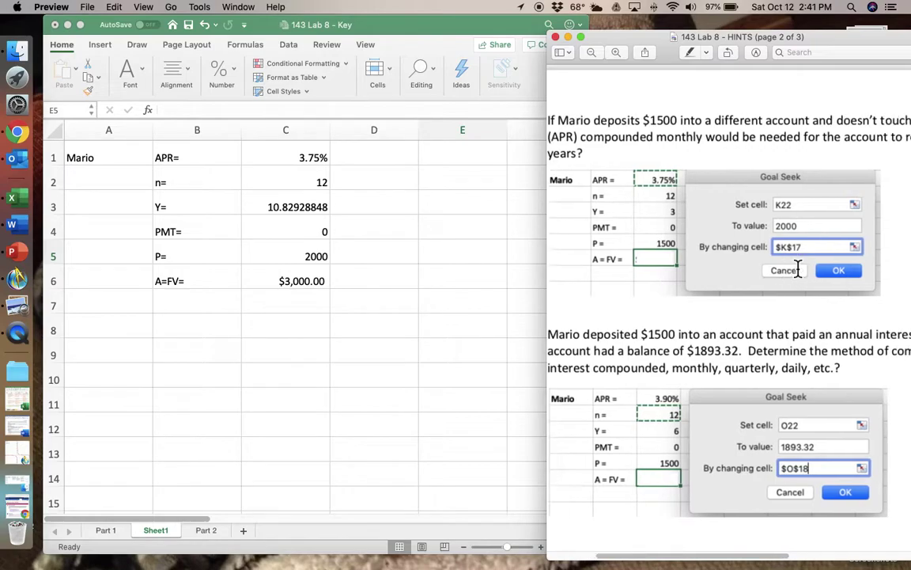
{"action": "scroll", "coordinate": [798, 269], "scroll_direction": "left", "scroll_amount": 4}
{"action": "scroll", "coordinate": [799, 269], "scroll_direction": "right", "scroll_amount": 2}
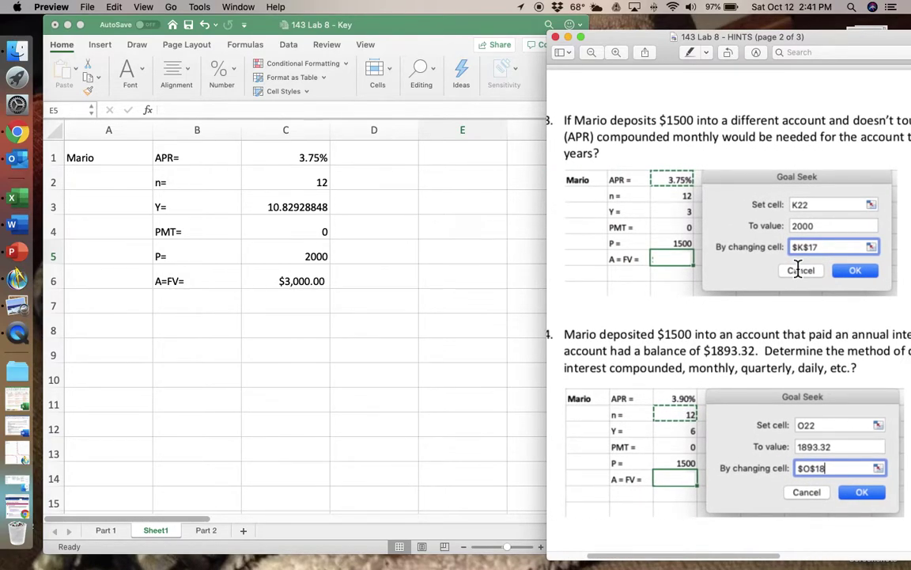
{"action": "scroll", "coordinate": [685, 281], "scroll_direction": "down", "scroll_amount": 5}
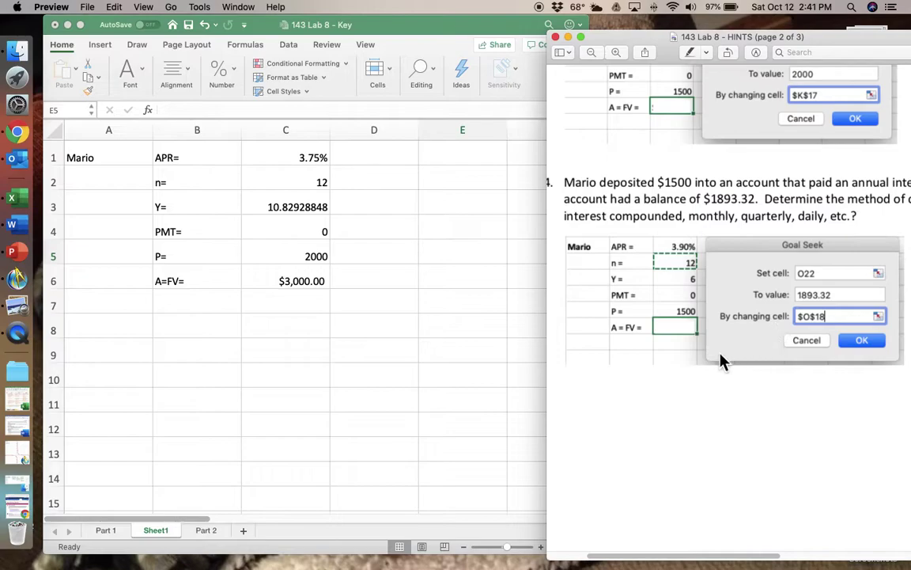
{"action": "scroll", "coordinate": [769, 233], "scroll_direction": "up", "scroll_amount": 5}
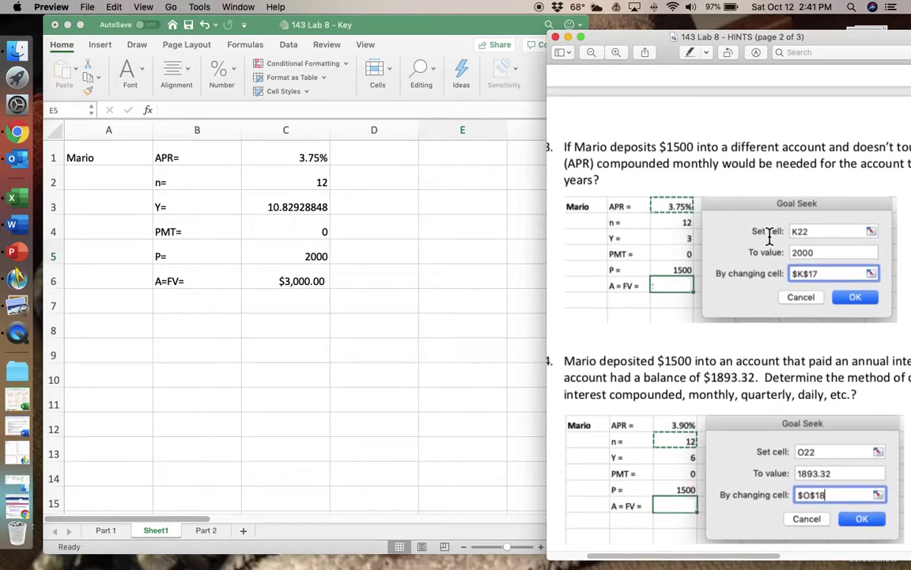
{"action": "scroll", "coordinate": [769, 237], "scroll_direction": "right", "scroll_amount": 2}
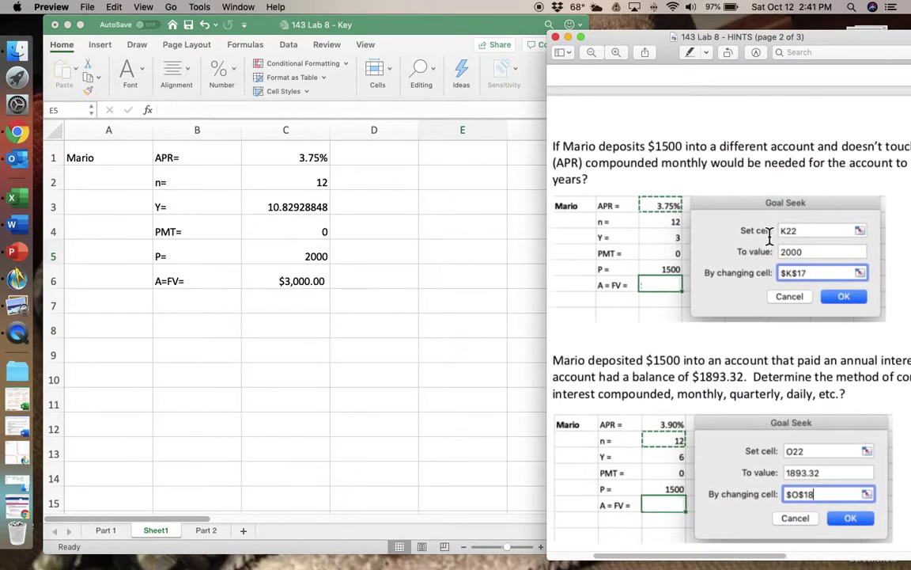
{"action": "scroll", "coordinate": [769, 237], "scroll_direction": "left", "scroll_amount": 2}
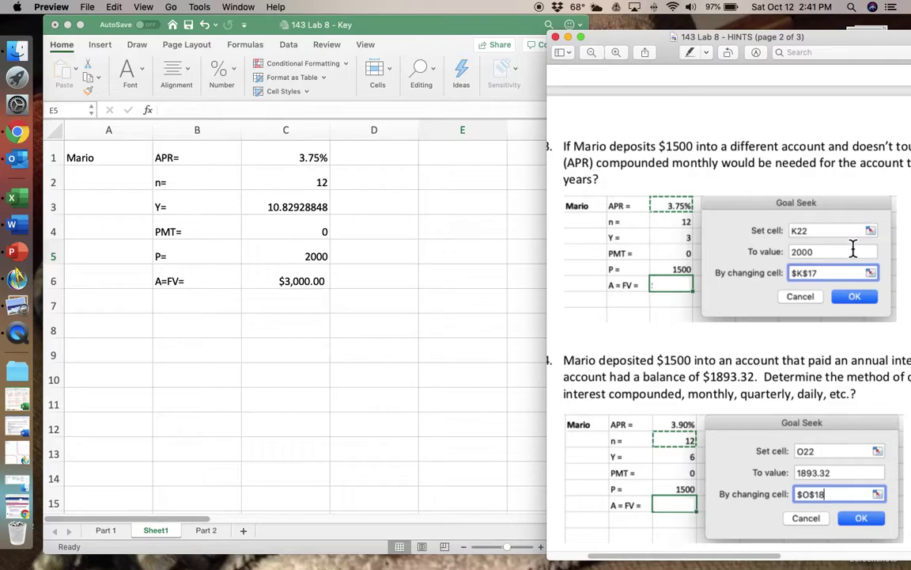
{"action": "scroll", "coordinate": [853, 249], "scroll_direction": "right", "scroll_amount": 5}
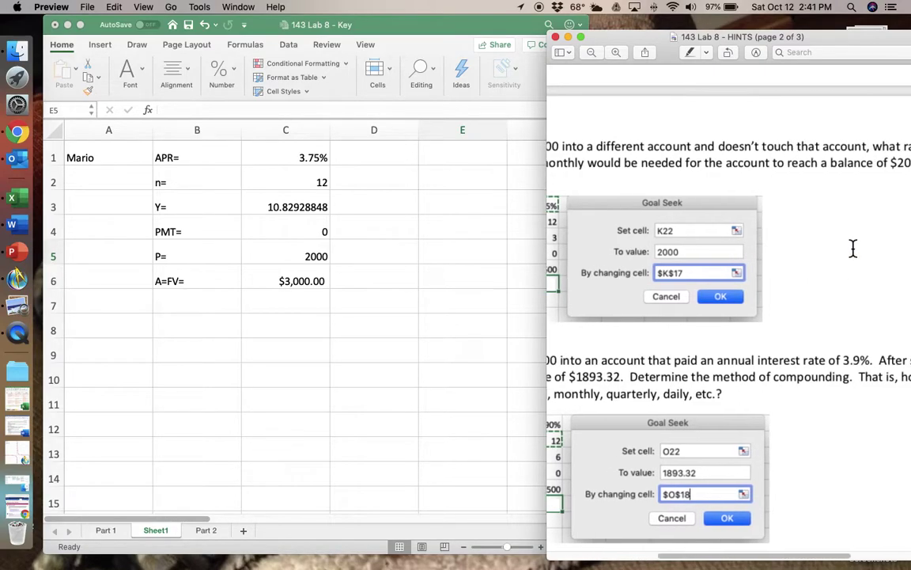
{"action": "scroll", "coordinate": [854, 250], "scroll_direction": "right", "scroll_amount": 3}
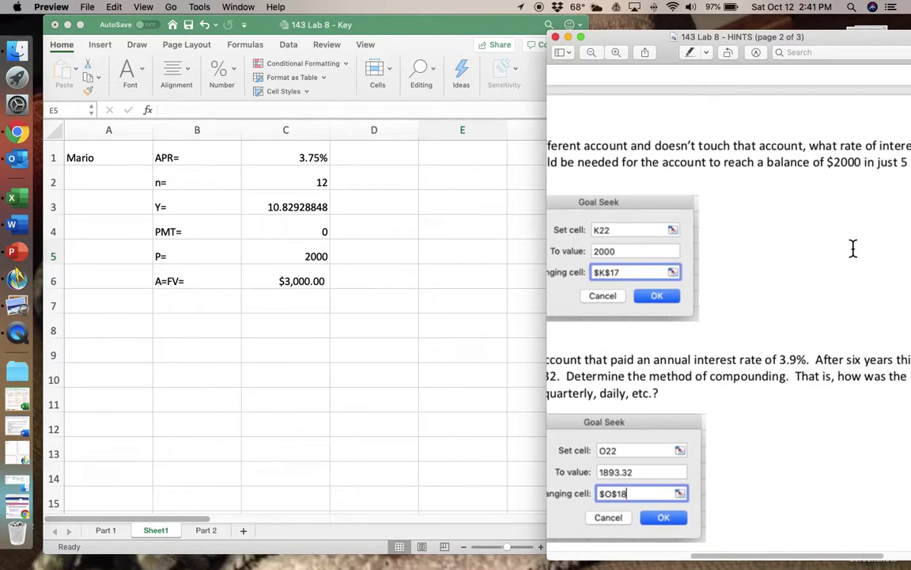
Read question 3 in the hints PDF about the rate Mario needs, including its Goal Seek example.
{"action": "scroll", "coordinate": [854, 249], "scroll_direction": "left", "scroll_amount": 3}
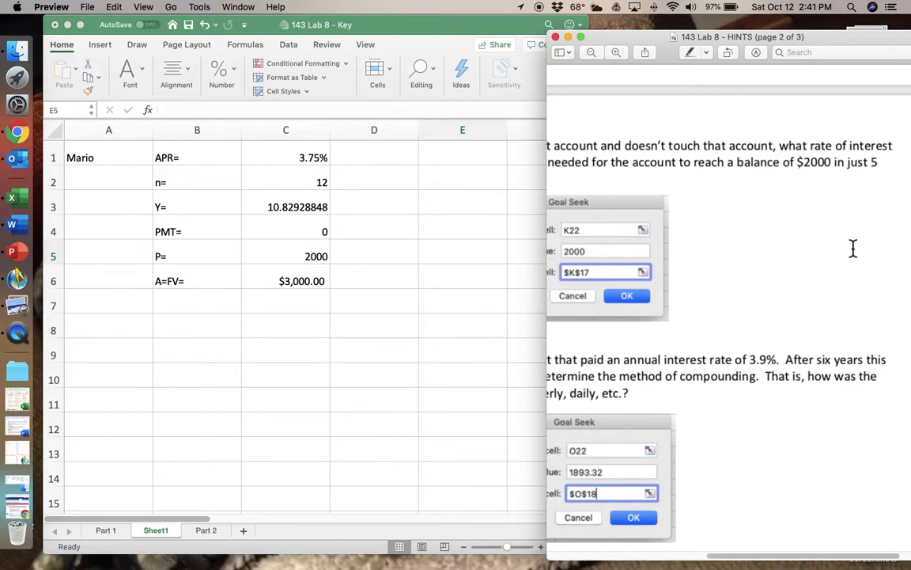
{"action": "scroll", "coordinate": [854, 249], "scroll_direction": "left", "scroll_amount": 8}
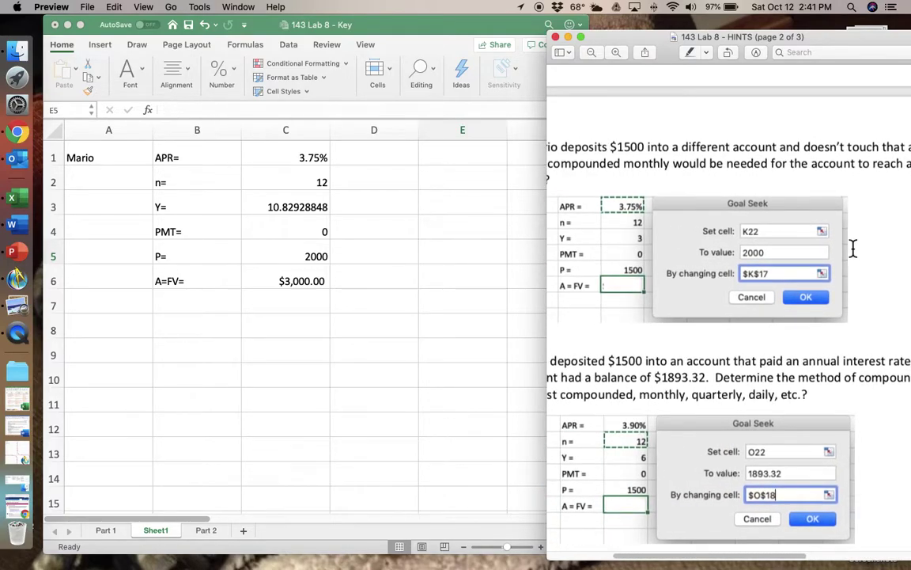
{"action": "scroll", "coordinate": [853, 249], "scroll_direction": "right", "scroll_amount": 5}
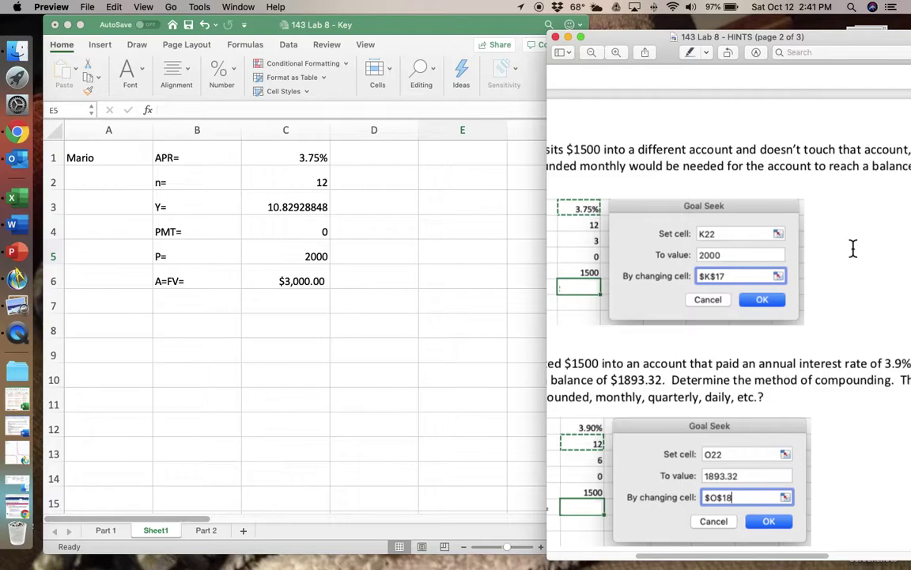
{"action": "scroll", "coordinate": [854, 249], "scroll_direction": "right", "scroll_amount": 5}
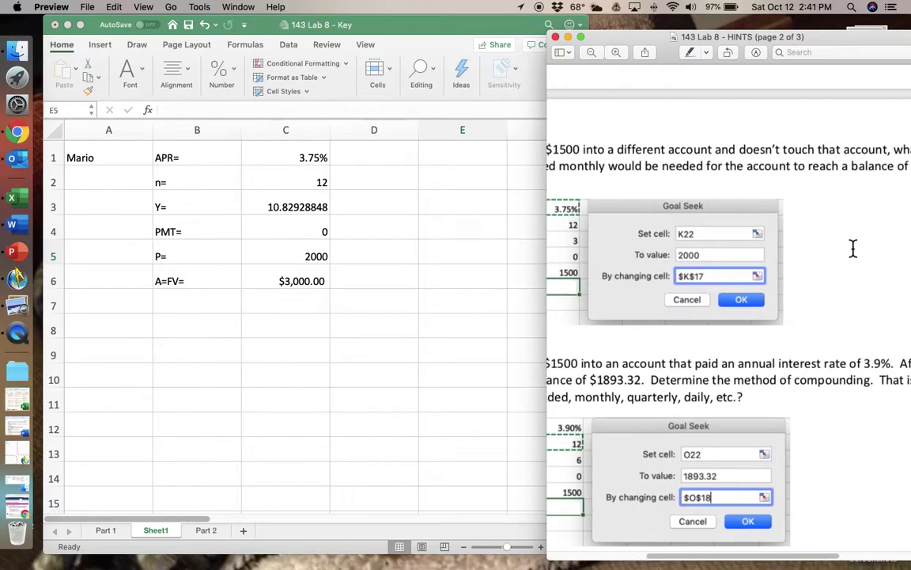
{"action": "scroll", "coordinate": [853, 249], "scroll_direction": "left", "scroll_amount": 3}
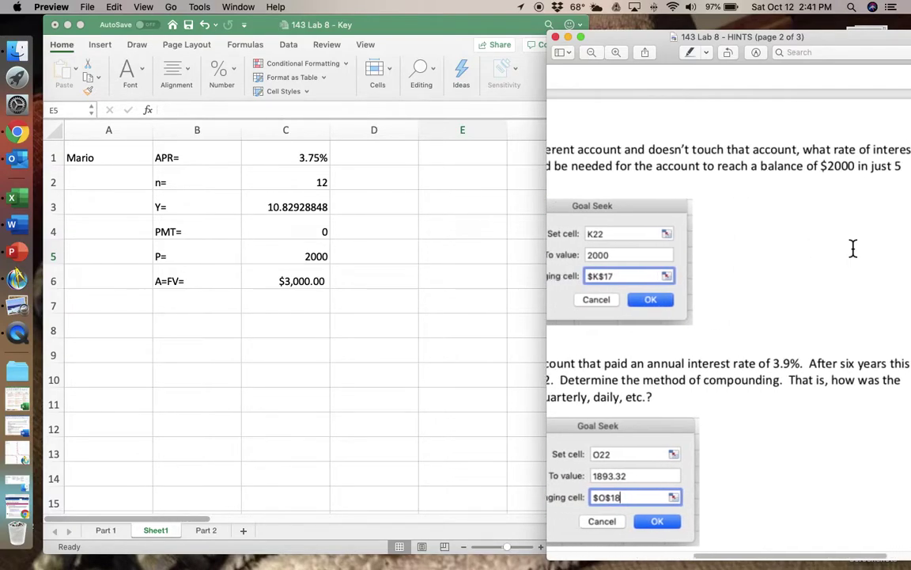
{"action": "scroll", "coordinate": [853, 249], "scroll_direction": "right", "scroll_amount": 4}
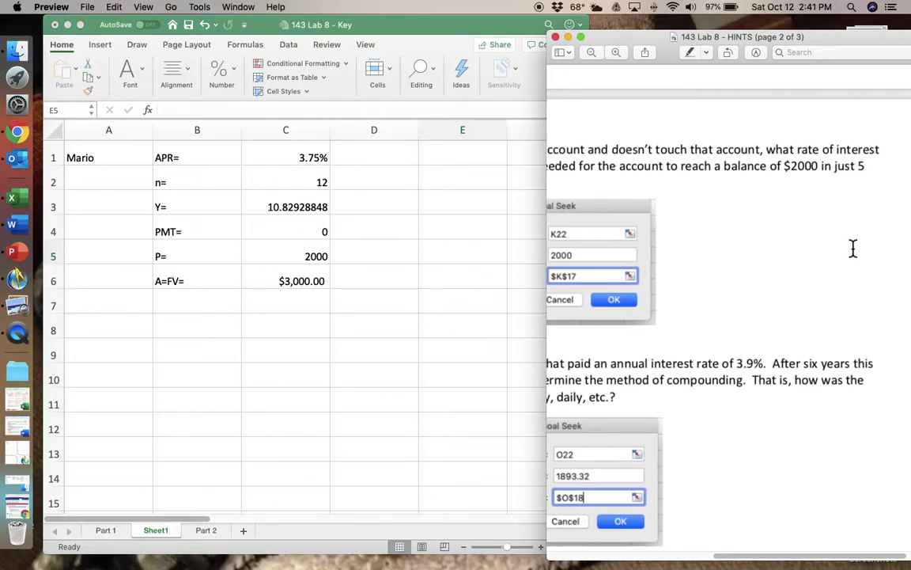
{"action": "scroll", "coordinate": [853, 249], "scroll_direction": "left", "scroll_amount": 10}
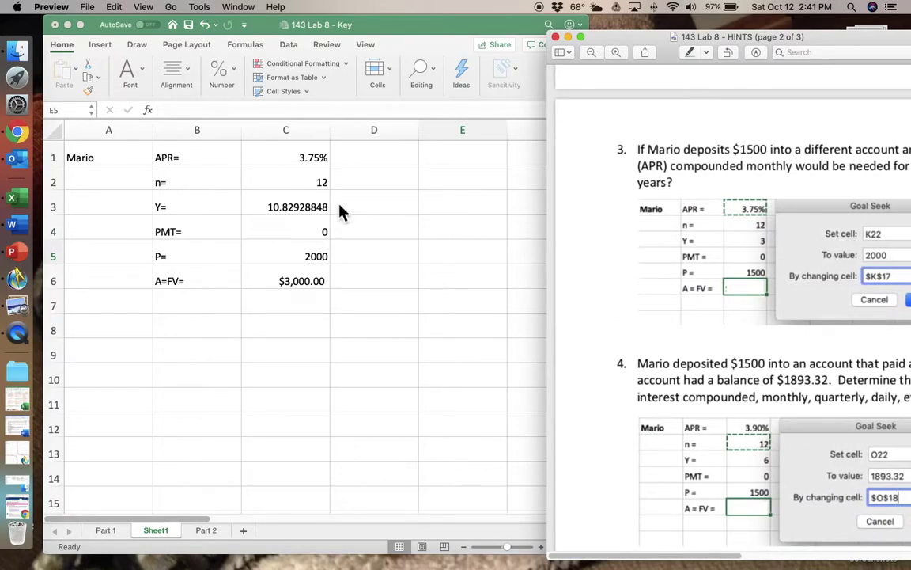
Return to Excel and set the number of years in C3 to 5.
{"action": "left_click", "coordinate": [310, 211]}
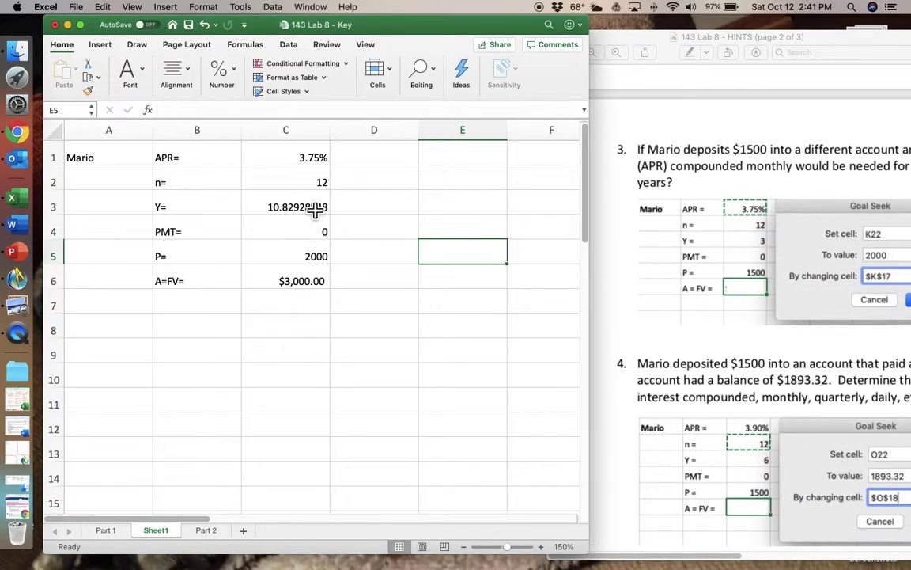
{"action": "type", "text": "5"}
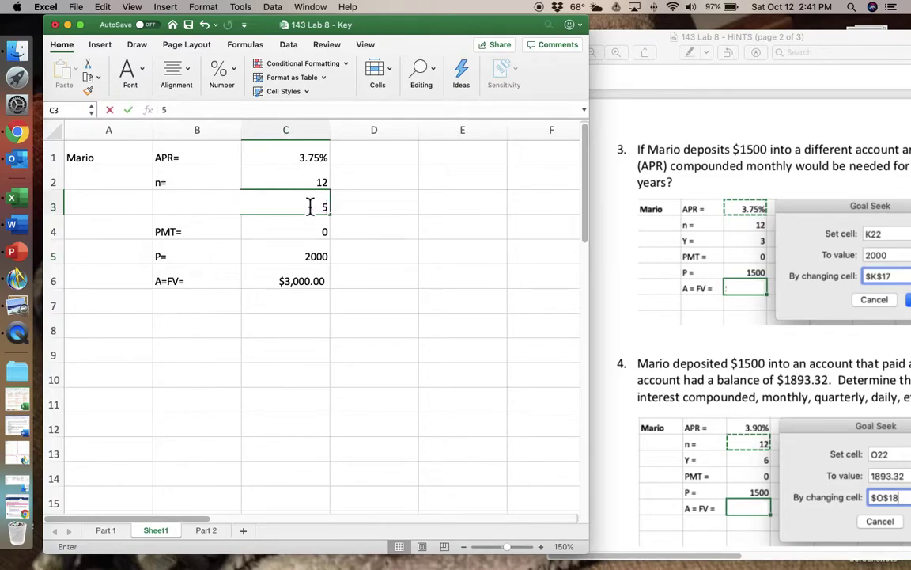
{"action": "left_click", "coordinate": [438, 220]}
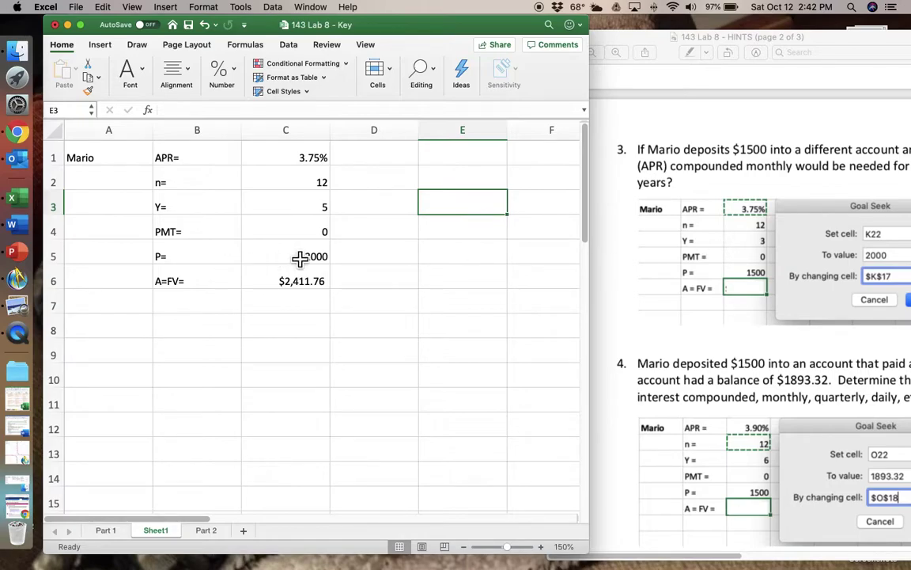
Run Goal Seek to bring C6 to 3000 by changing the APR in C1, and keep the solution.
{"action": "scroll", "coordinate": [736, 261], "scroll_direction": "right", "scroll_amount": 5}
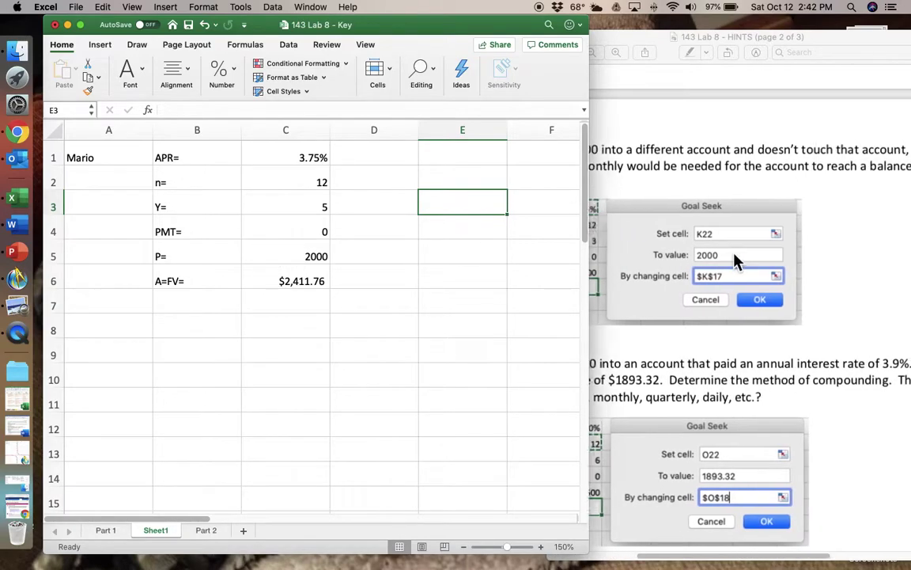
{"action": "scroll", "coordinate": [736, 261], "scroll_direction": "right", "scroll_amount": 1}
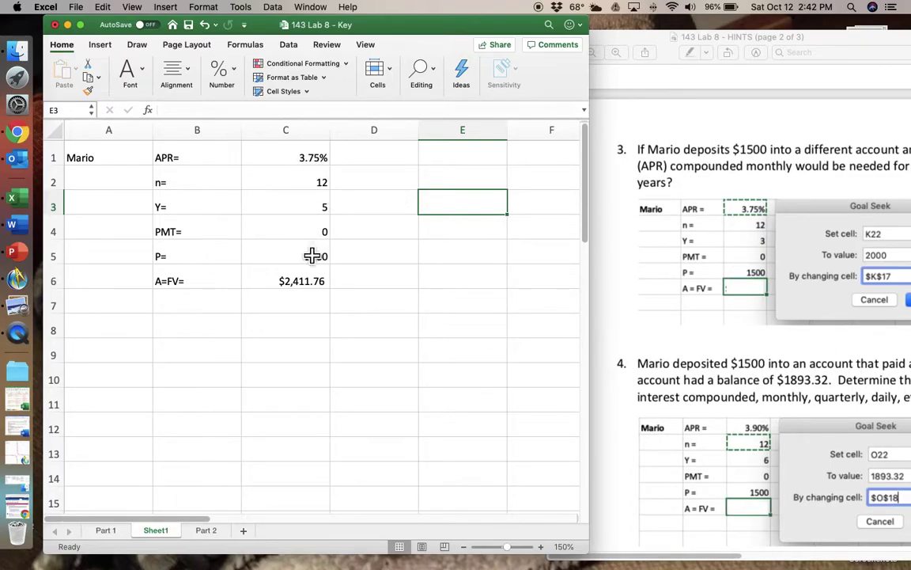
{"action": "left_click", "coordinate": [239, 8]}
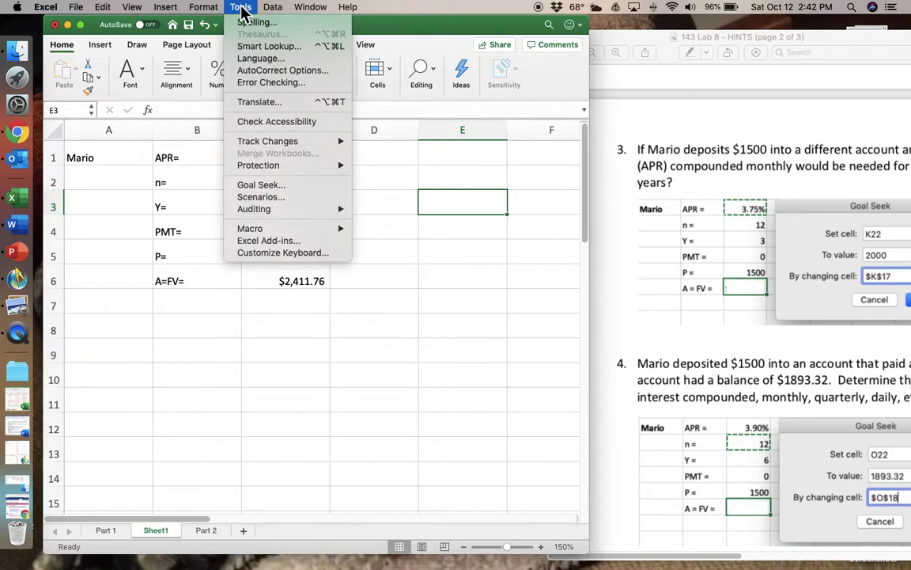
{"action": "left_click", "coordinate": [261, 184]}
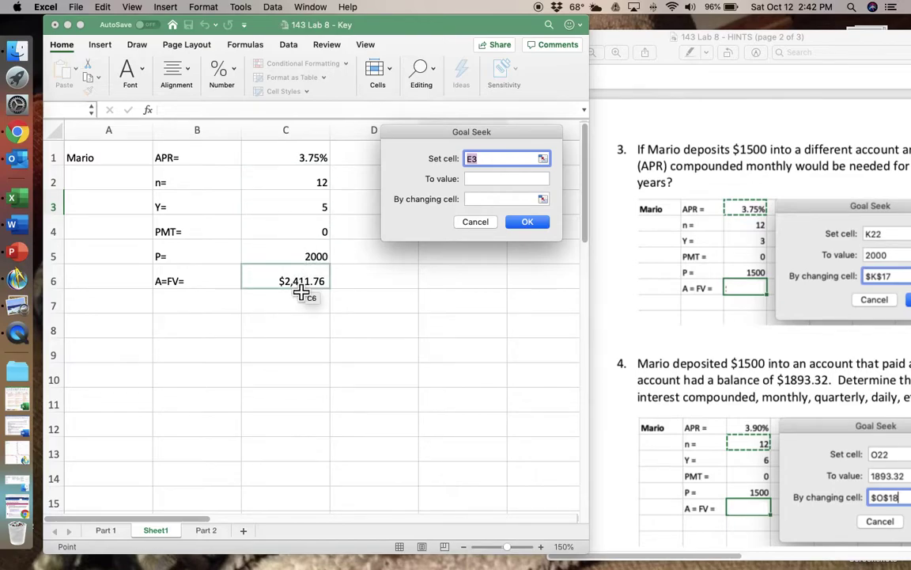
{"action": "left_click", "coordinate": [301, 289]}
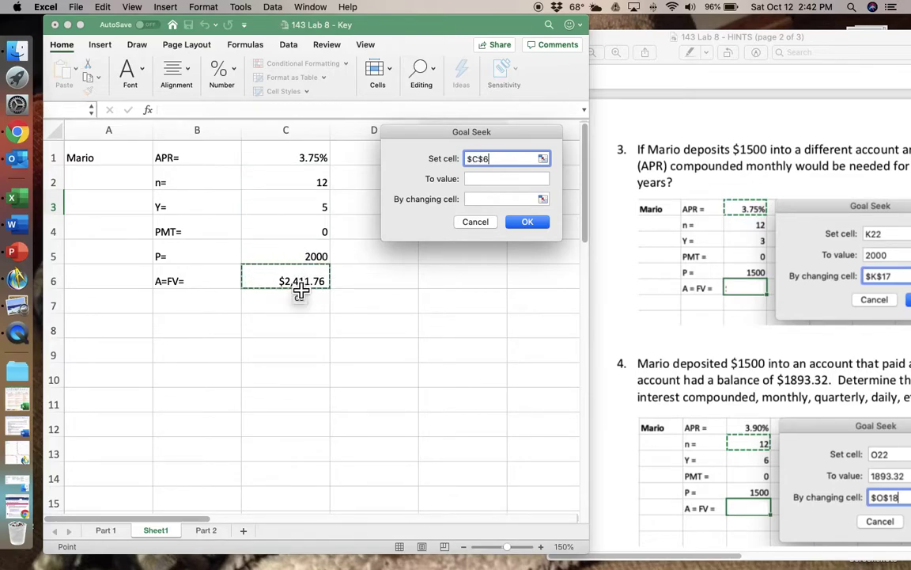
{"action": "left_click", "coordinate": [496, 181]}
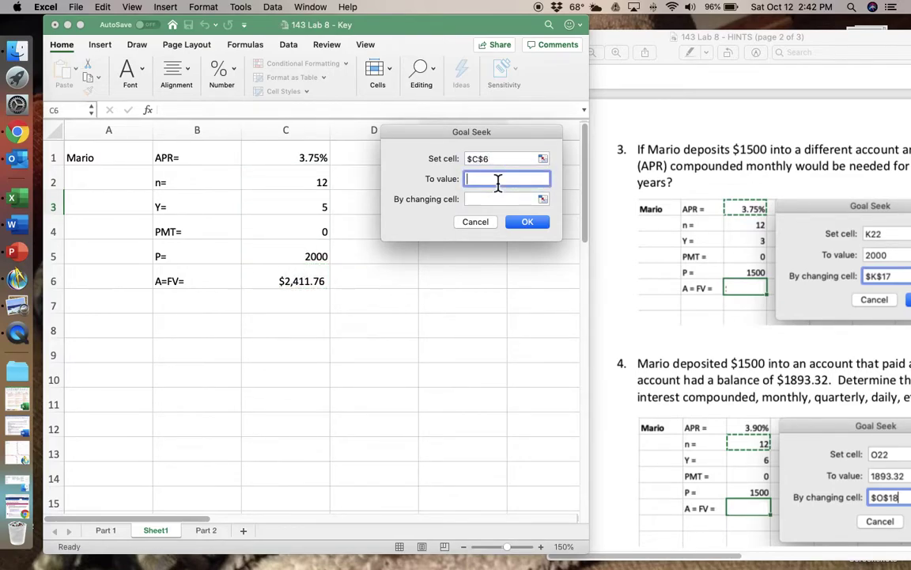
{"action": "type", "text": "3000"}
{"action": "left_click", "coordinate": [507, 199]}
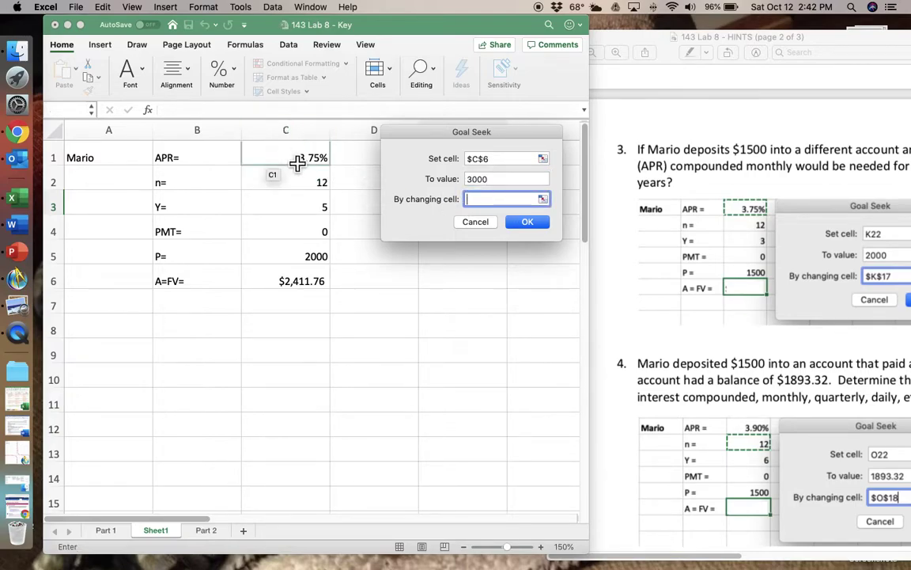
{"action": "left_click", "coordinate": [292, 160]}
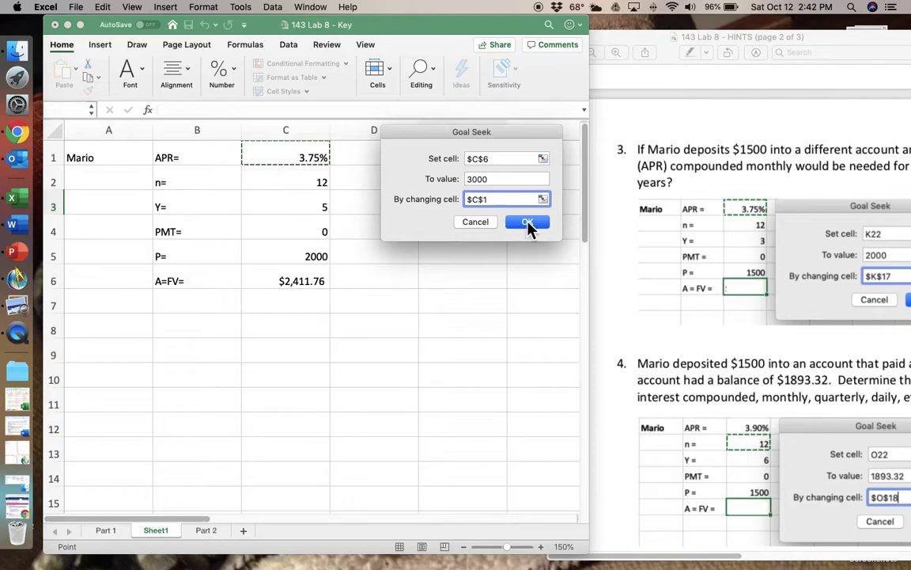
{"action": "left_click", "coordinate": [529, 224]}
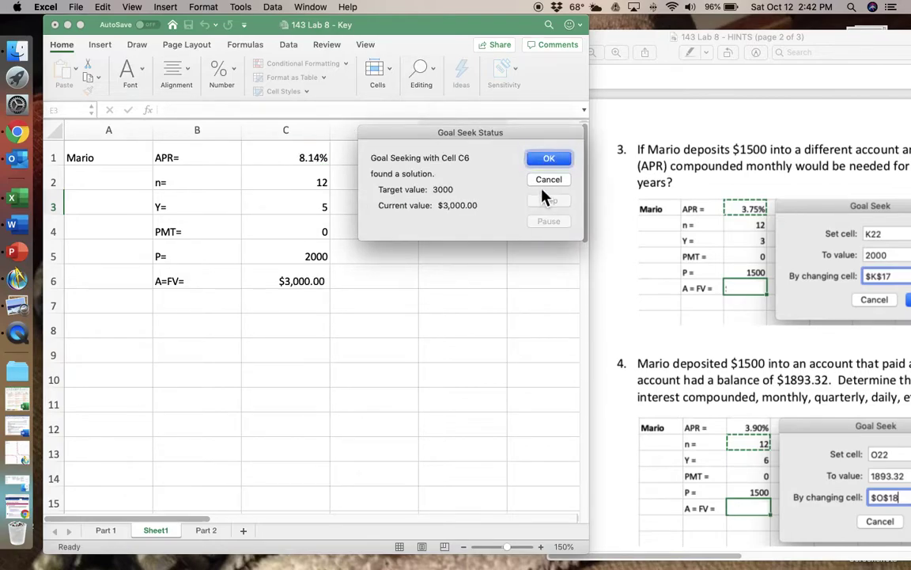
{"action": "left_click", "coordinate": [549, 161]}
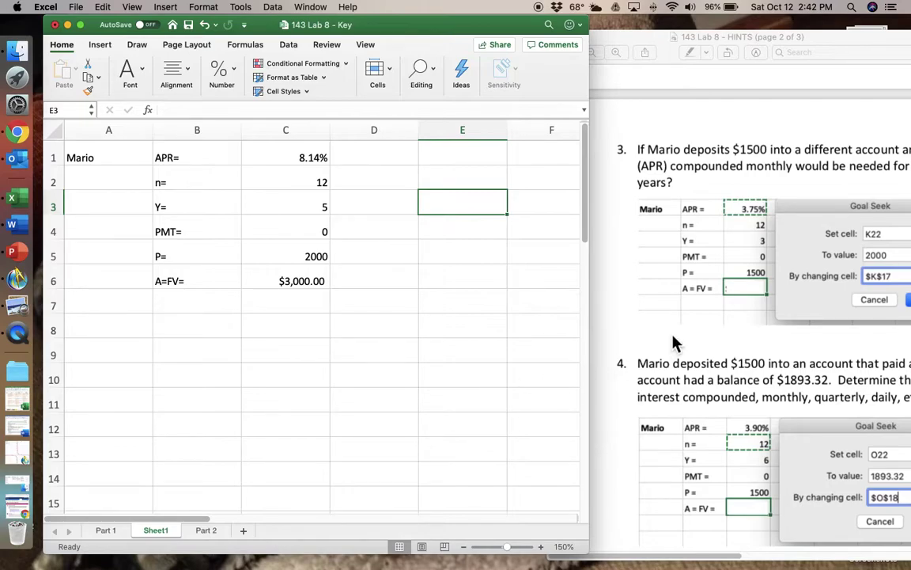
Following question 4 in the hints, set the APR in C1 to 3.9% and the years in C3 to 6.
{"action": "scroll", "coordinate": [673, 342], "scroll_direction": "down", "scroll_amount": 10}
{"action": "scroll", "coordinate": [672, 342], "scroll_direction": "down", "scroll_amount": 15}
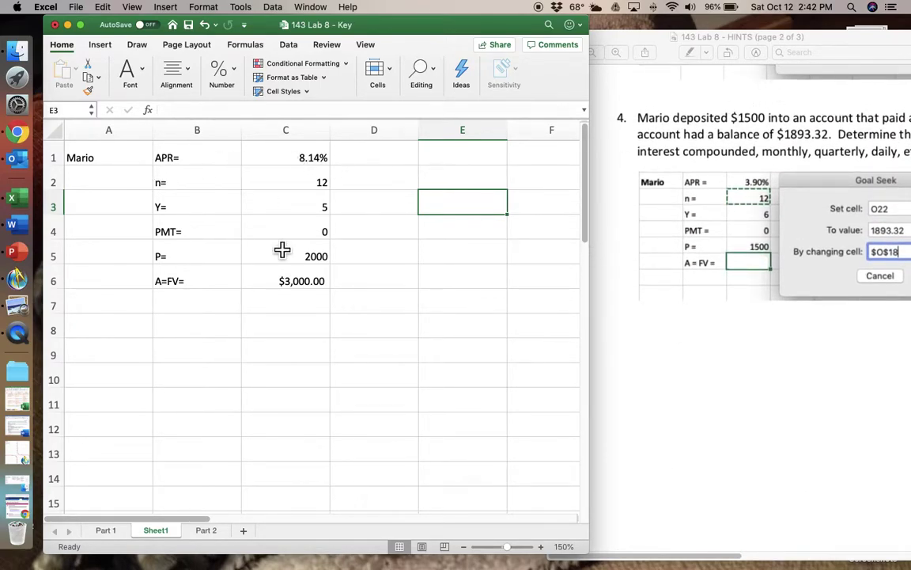
{"action": "scroll", "coordinate": [665, 300], "scroll_direction": "right", "scroll_amount": 3}
{"action": "scroll", "coordinate": [671, 302], "scroll_direction": "left", "scroll_amount": 3}
{"action": "scroll", "coordinate": [671, 302], "scroll_direction": "right", "scroll_amount": 4}
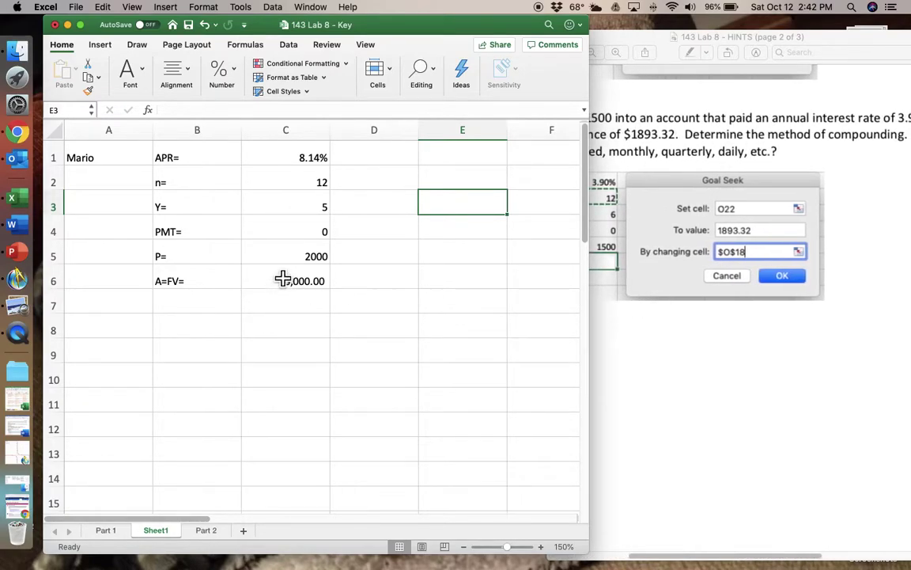
{"action": "scroll", "coordinate": [803, 324], "scroll_direction": "right", "scroll_amount": 5}
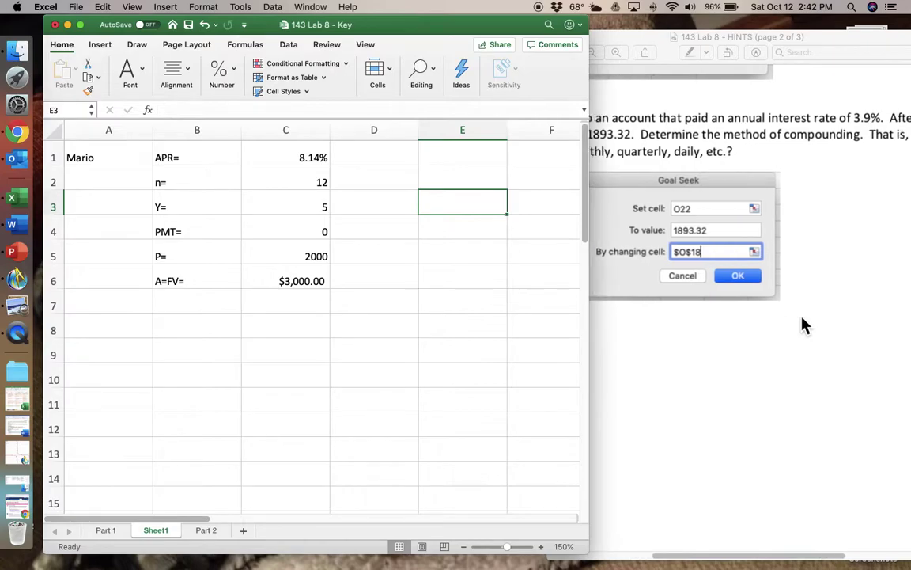
{"action": "left_click", "coordinate": [304, 161]}
{"action": "type", "text": "3.9"}
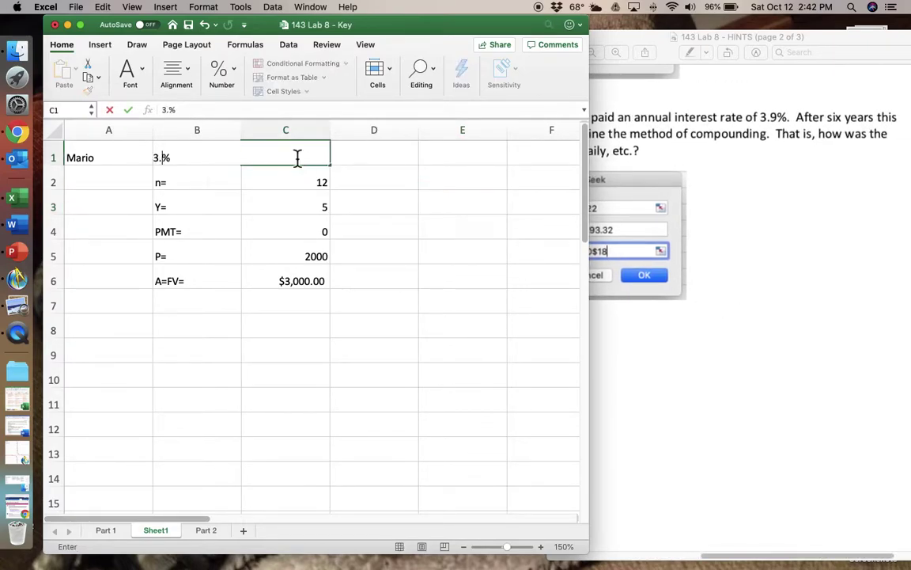
{"action": "key", "text": "Return"}
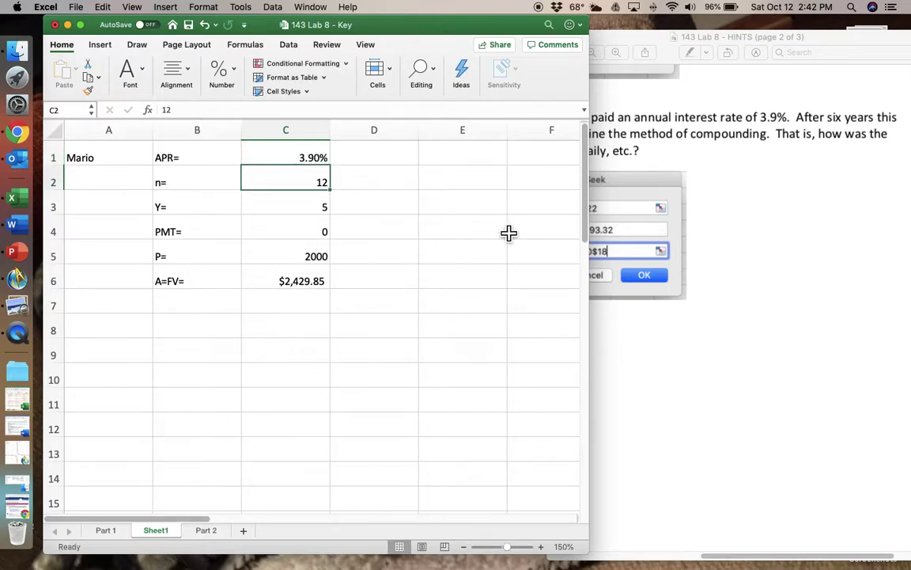
{"action": "left_click", "coordinate": [304, 212]}
{"action": "type", "text": "6"}
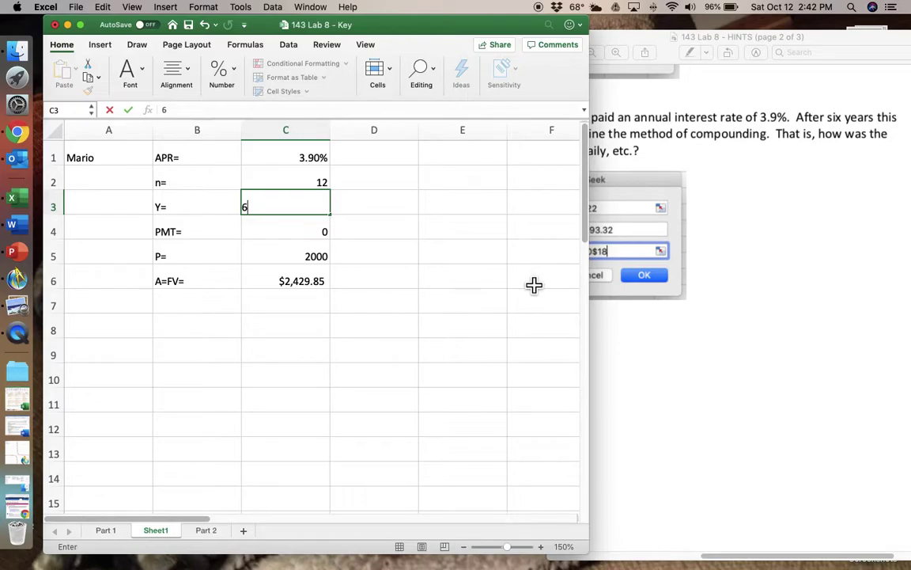
{"action": "left_click", "coordinate": [568, 280]}
Review question 4 in the hints about the compounding method, along with its example inputs and Goal Seek settings.
{"action": "scroll", "coordinate": [721, 287], "scroll_direction": "left", "scroll_amount": 5}
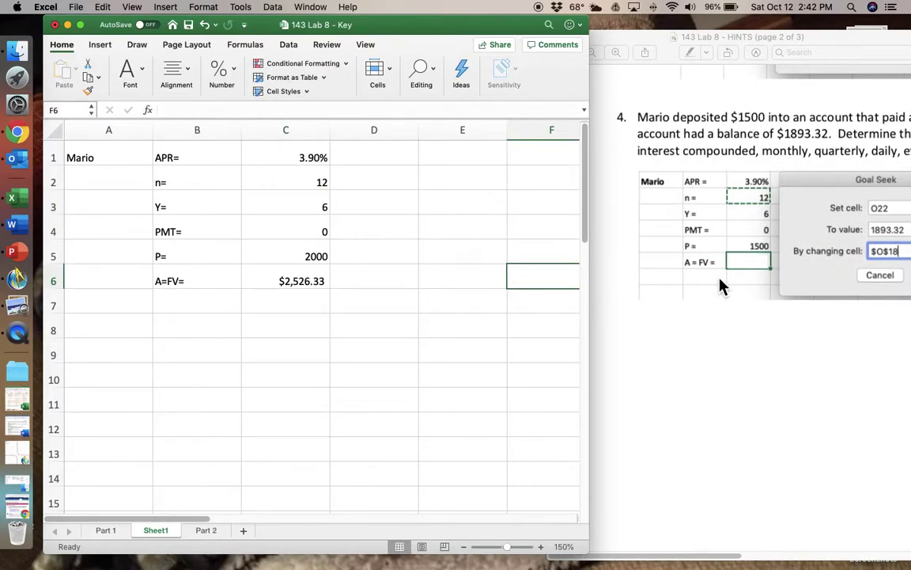
{"action": "scroll", "coordinate": [721, 286], "scroll_direction": "right", "scroll_amount": 5}
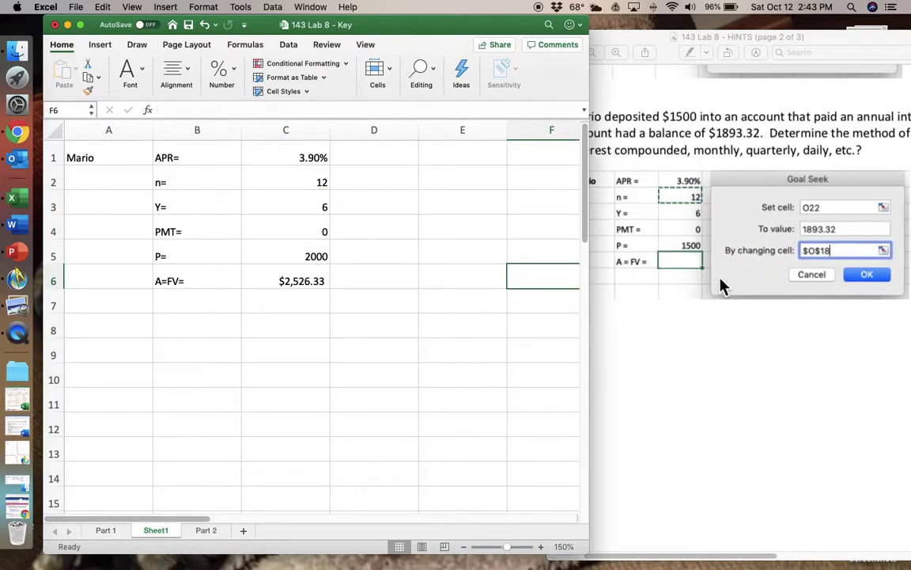
{"action": "scroll", "coordinate": [723, 286], "scroll_direction": "right", "scroll_amount": 5}
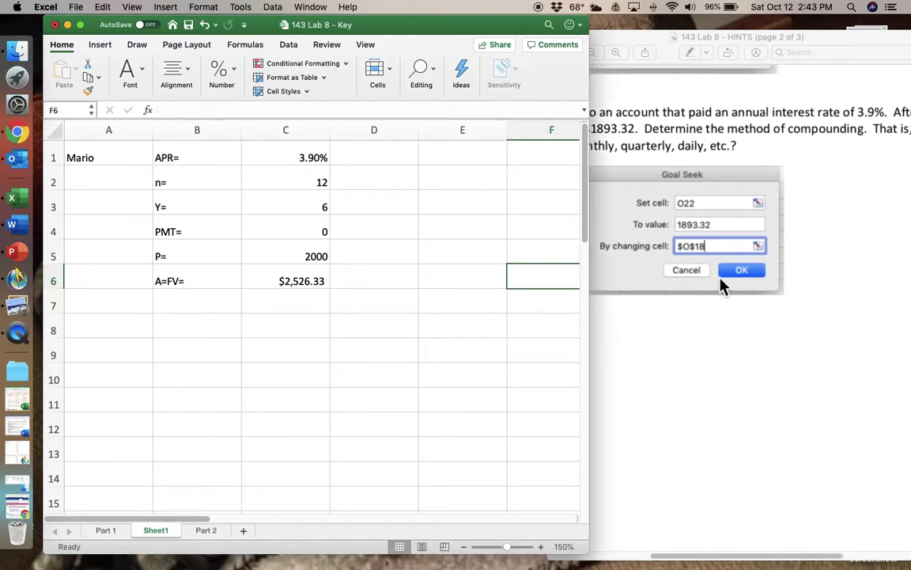
{"action": "scroll", "coordinate": [722, 287], "scroll_direction": "right", "scroll_amount": 3}
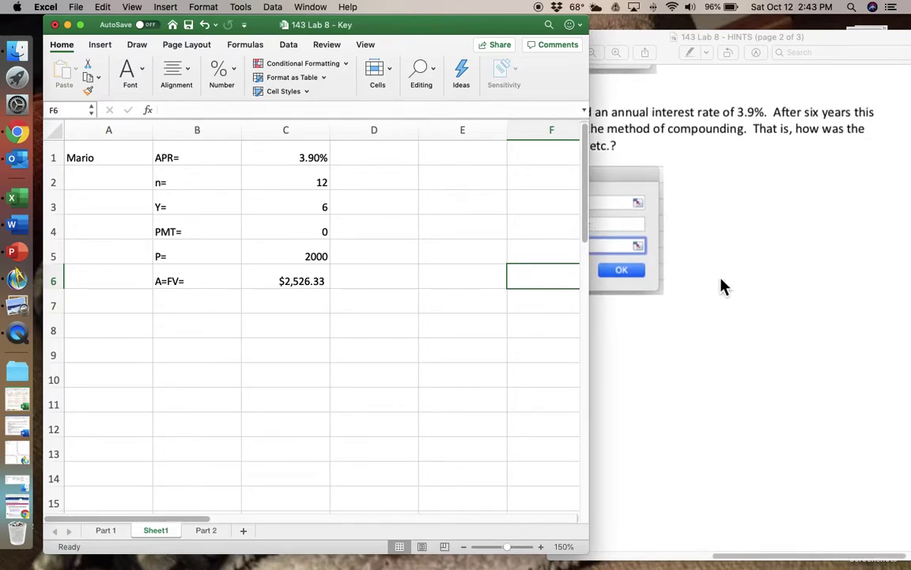
{"action": "scroll", "coordinate": [722, 286], "scroll_direction": "left", "scroll_amount": 5}
{"action": "scroll", "coordinate": [721, 287], "scroll_direction": "left", "scroll_amount": 3}
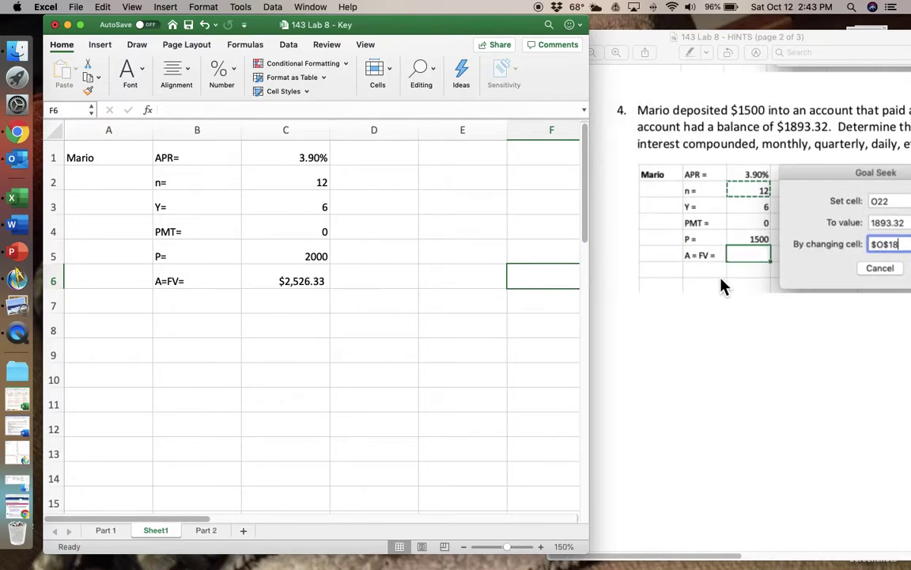
{"action": "scroll", "coordinate": [722, 287], "scroll_direction": "down", "scroll_amount": 3}
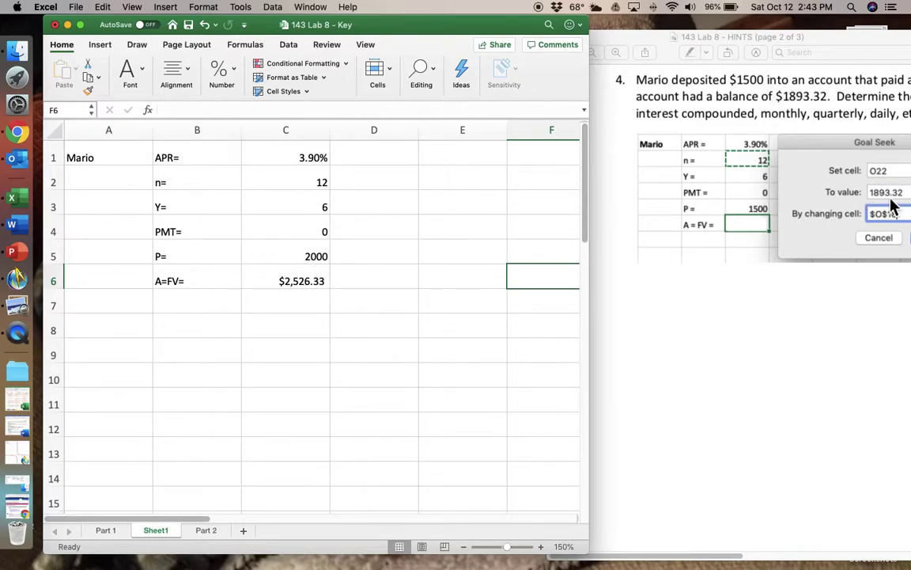
Go to "Finance in Excel, Part II" on page 3 of the hints in Preview and zoom out to view its questions.
{"action": "scroll", "coordinate": [764, 355], "scroll_direction": "down", "scroll_amount": 5}
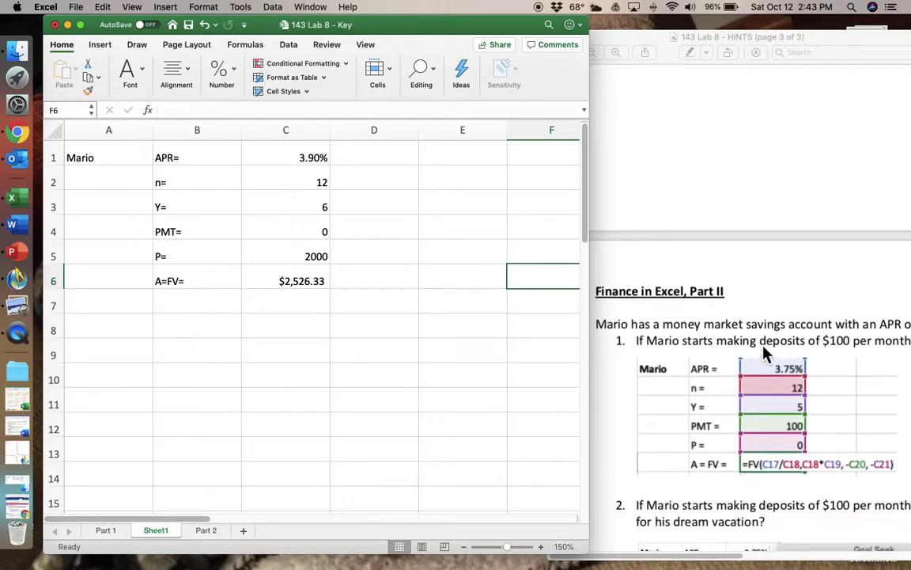
{"action": "scroll", "coordinate": [764, 356], "scroll_direction": "down", "scroll_amount": 5}
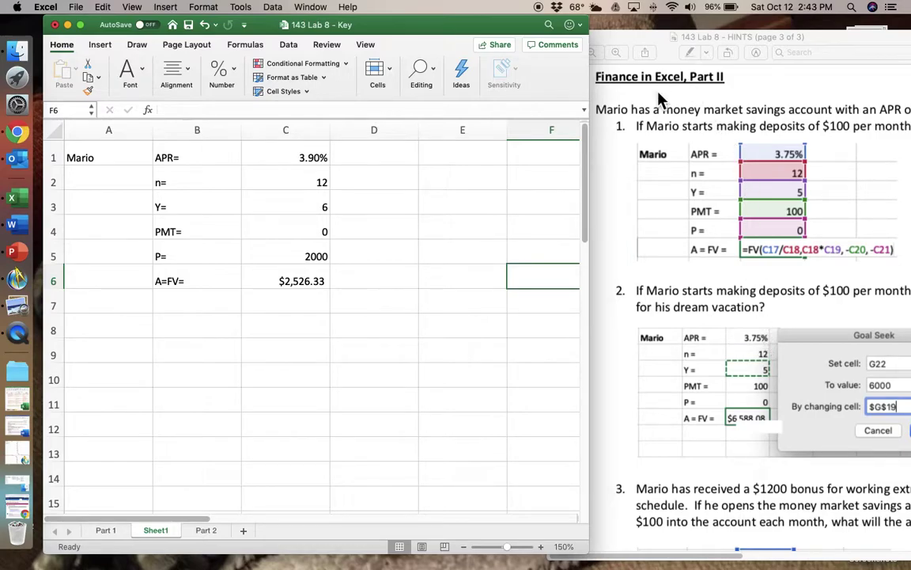
{"action": "left_click", "coordinate": [623, 146]}
{"action": "left_click", "coordinate": [592, 53]}
{"action": "left_click", "coordinate": [592, 53]}
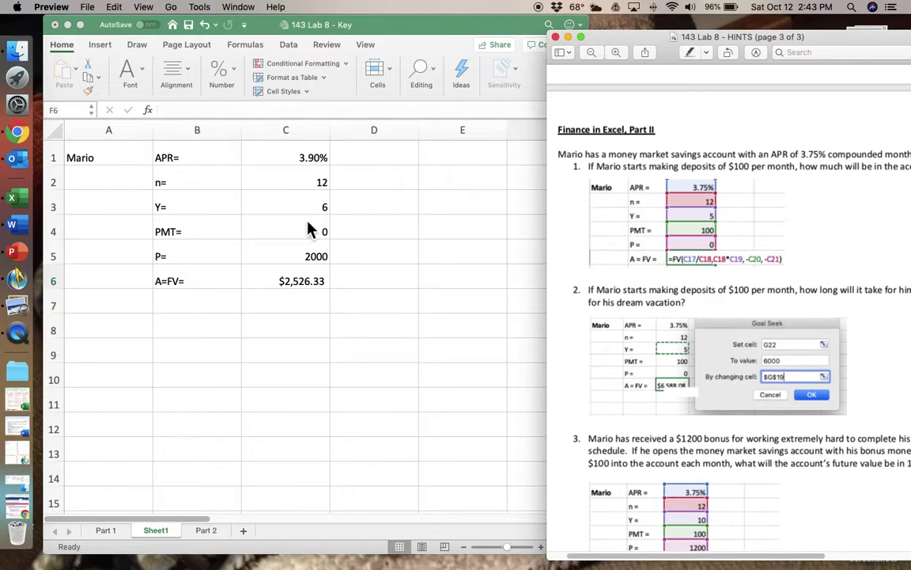
Switch to the Excel workbook and set the APR in C1 to 3.75%.
{"action": "left_click", "coordinate": [318, 158]}
{"action": "double_click", "coordinate": [318, 158]}
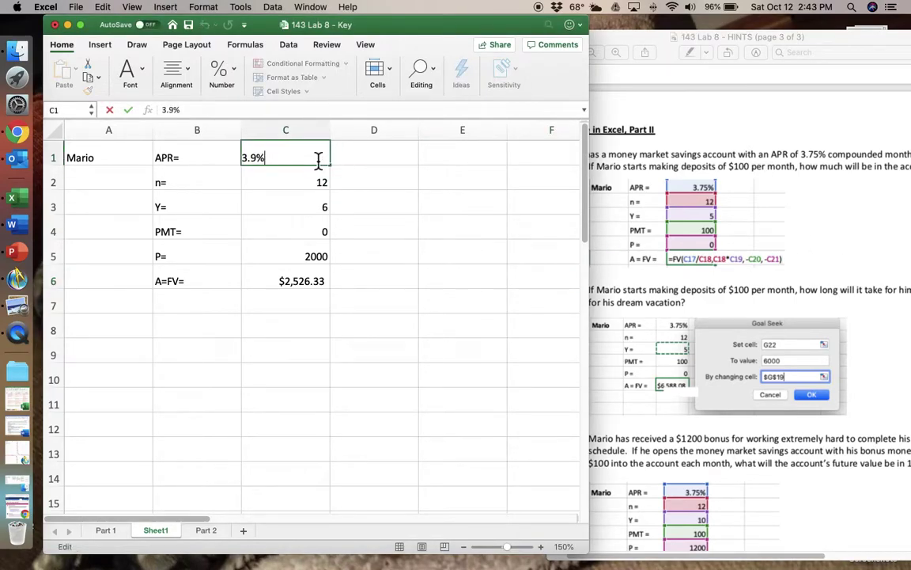
{"action": "type", "text": "3.75"}
{"action": "key", "text": "Return"}
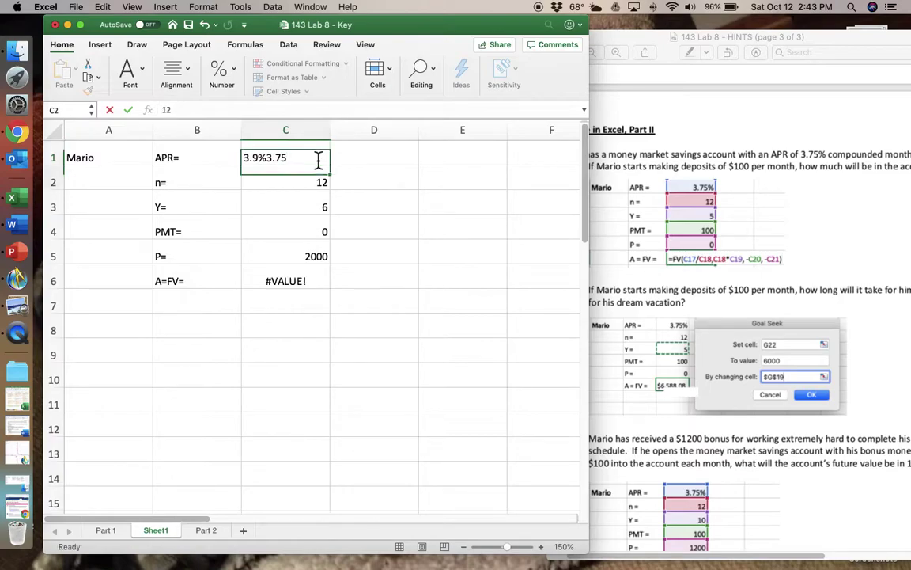
{"action": "left_click", "coordinate": [304, 161]}
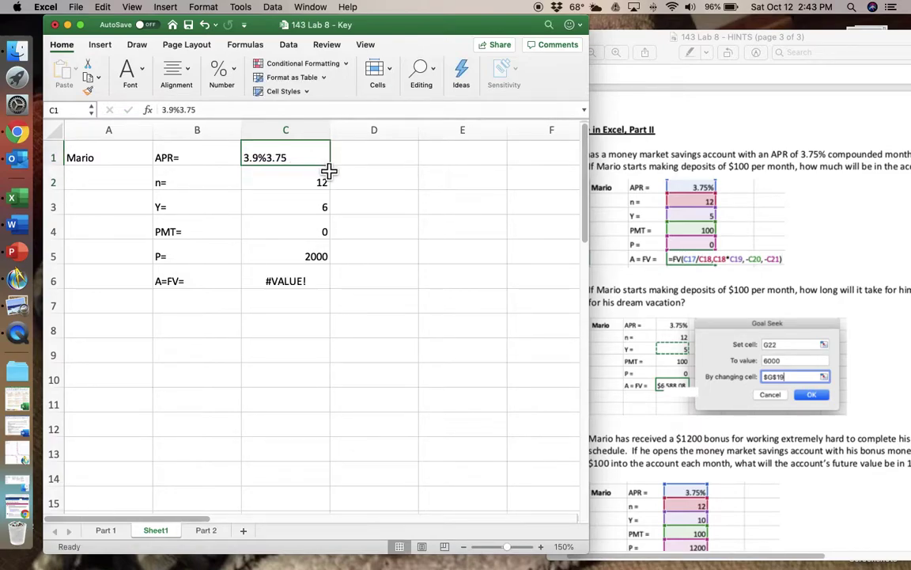
{"action": "type", "text": "3.75"}
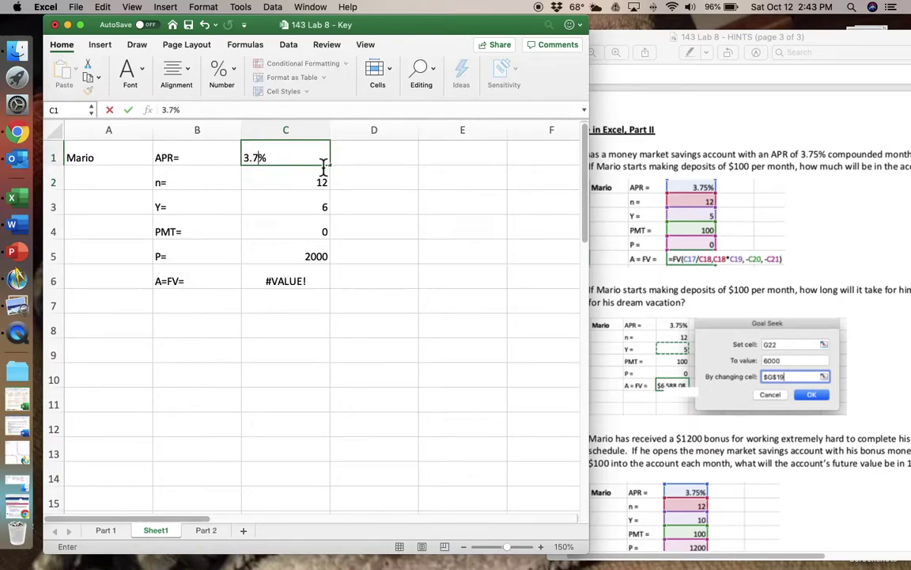
{"action": "key", "text": "Return"}
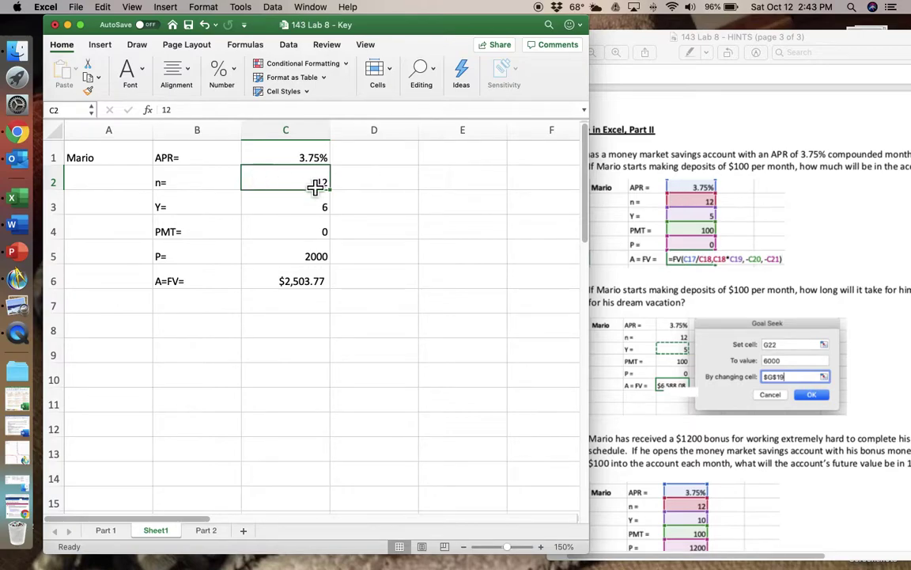
Following Part II question 1 in the hints, set the PMT in C4 to 100 and the years in C3 to 5.
{"action": "scroll", "coordinate": [865, 193], "scroll_direction": "left", "scroll_amount": 3}
{"action": "scroll", "coordinate": [864, 193], "scroll_direction": "up", "scroll_amount": 1}
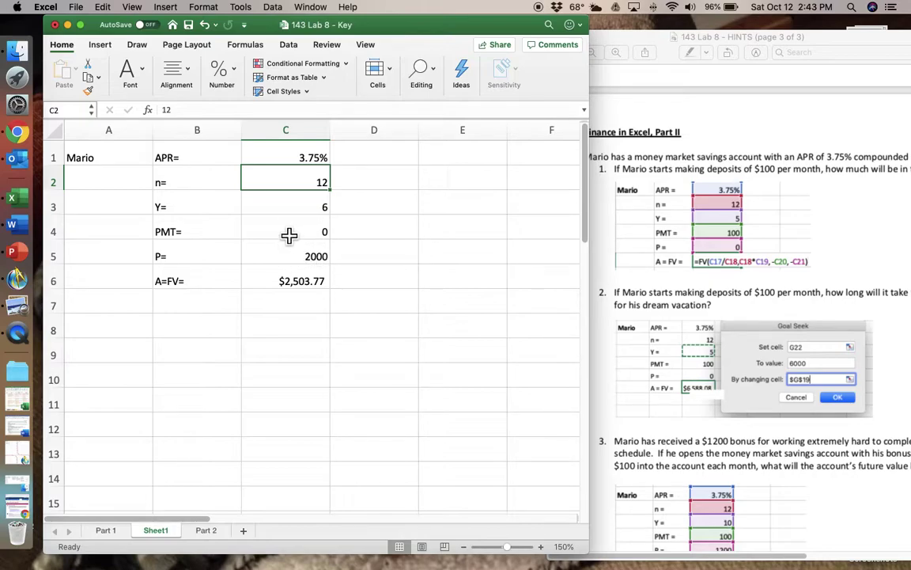
{"action": "left_click", "coordinate": [294, 232]}
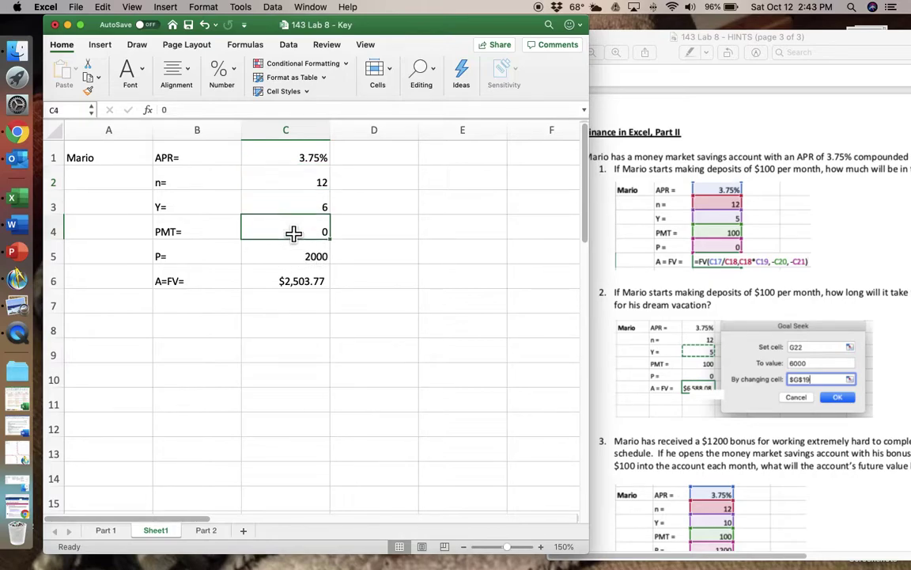
{"action": "type", "text": "100"}
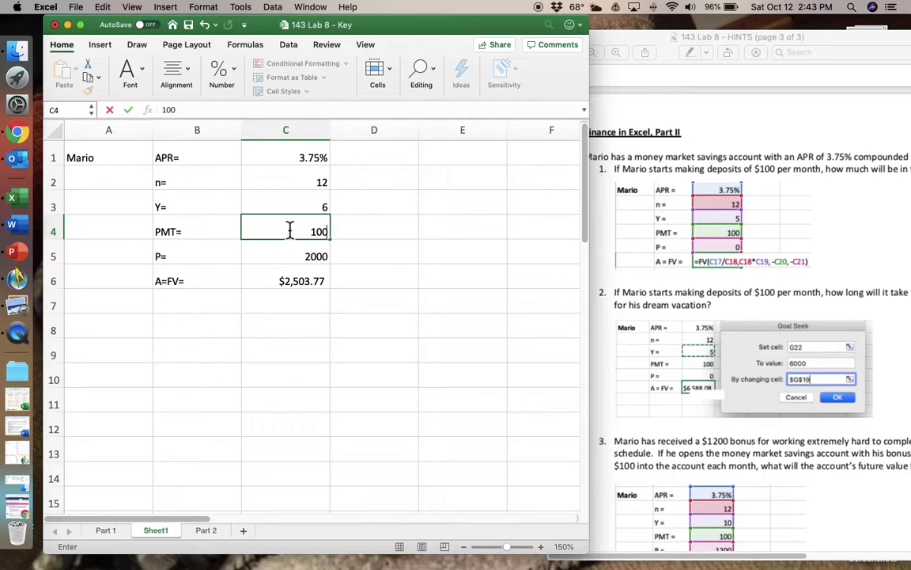
{"action": "key", "text": "Return"}
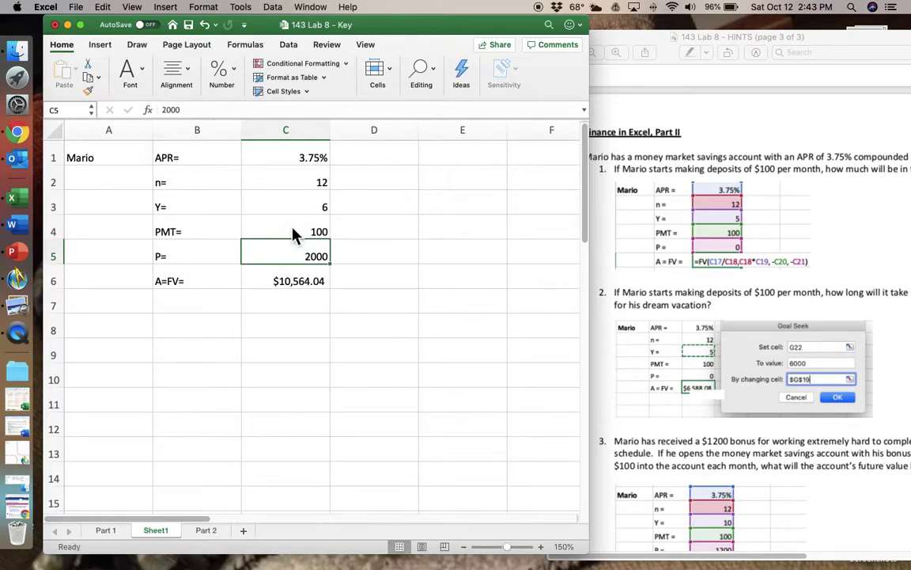
{"action": "scroll", "coordinate": [827, 287], "scroll_direction": "right", "scroll_amount": 4}
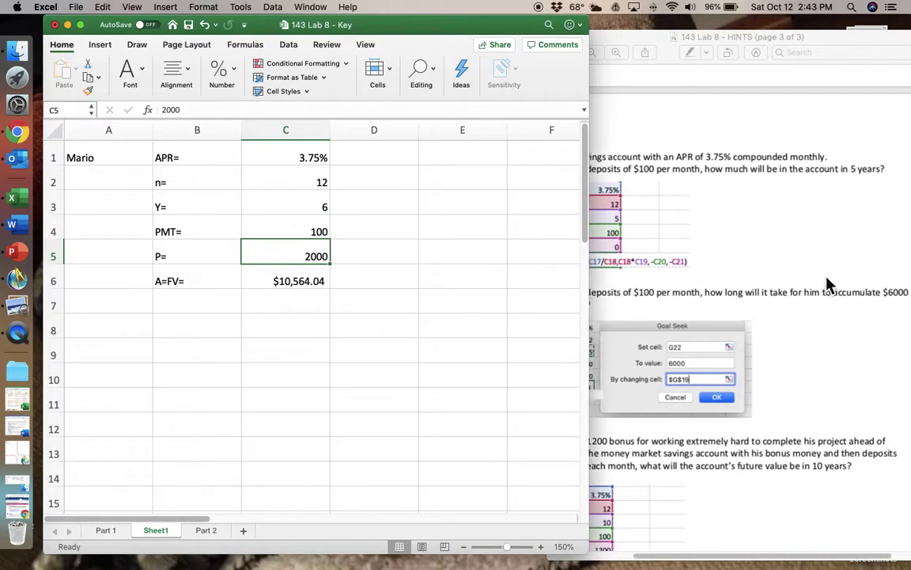
{"action": "scroll", "coordinate": [827, 286], "scroll_direction": "left", "scroll_amount": 4}
{"action": "left_click", "coordinate": [313, 212]}
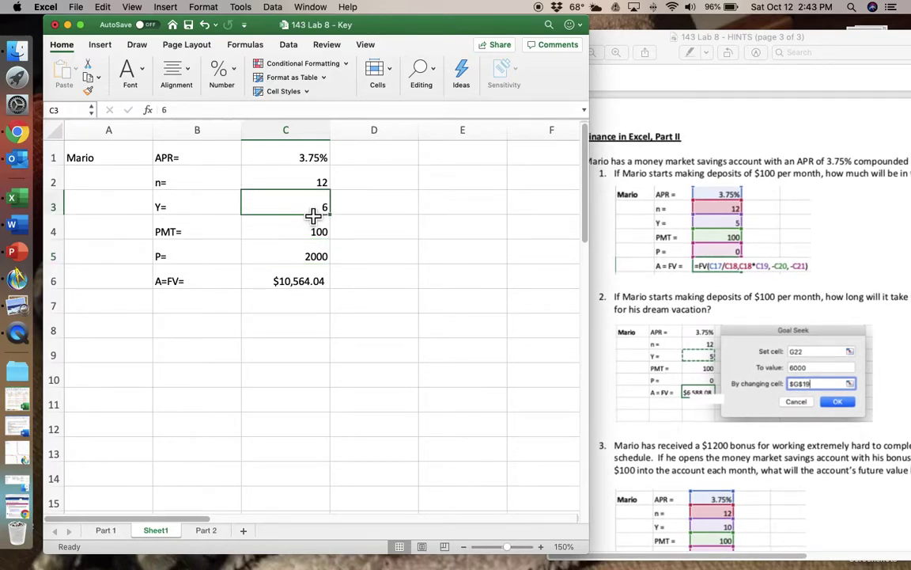
{"action": "type", "text": "5"}
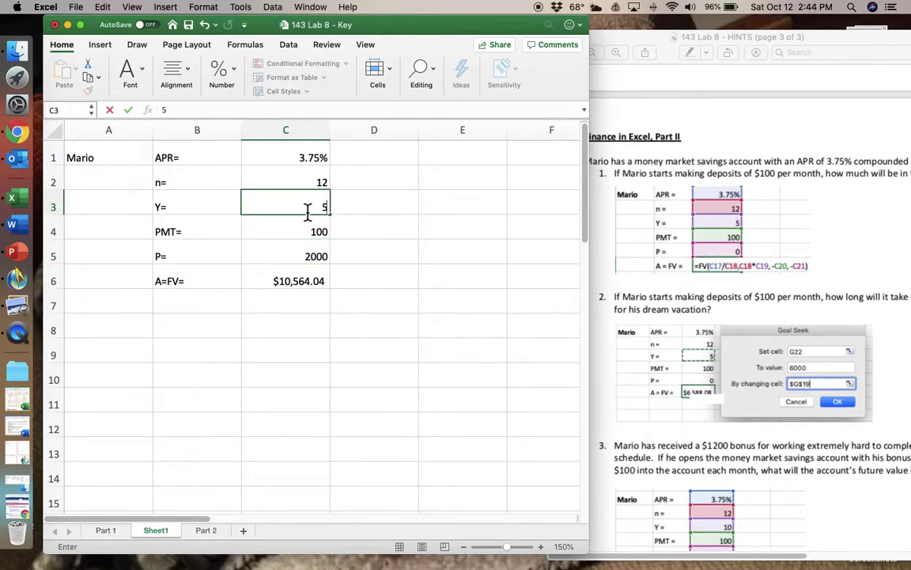
{"action": "left_click", "coordinate": [375, 216]}
Clear the future value formula in C6 and replace the principal in C5 with 0.
{"action": "left_click", "coordinate": [313, 257]}
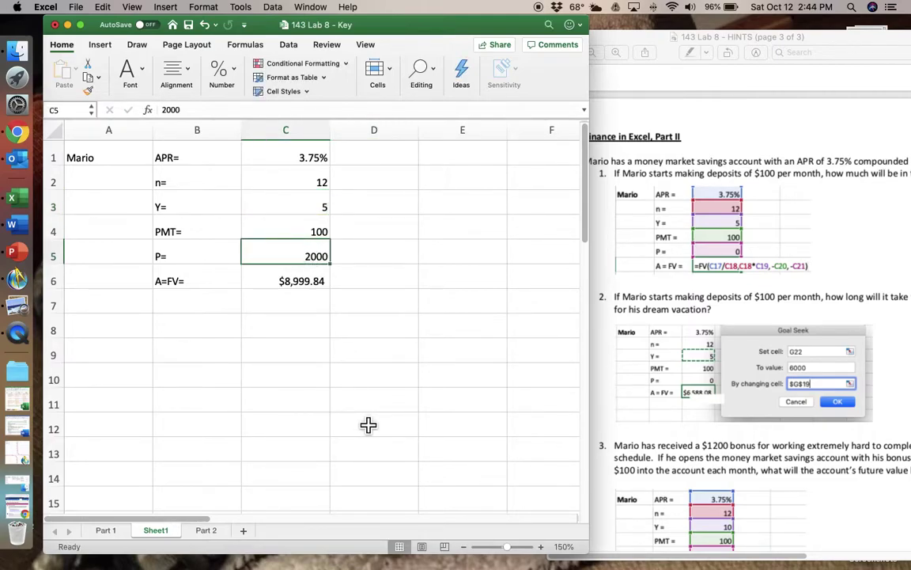
{"action": "key", "text": "Delete"}
{"action": "left_click", "coordinate": [308, 283]}
{"action": "key", "text": "Delete"}
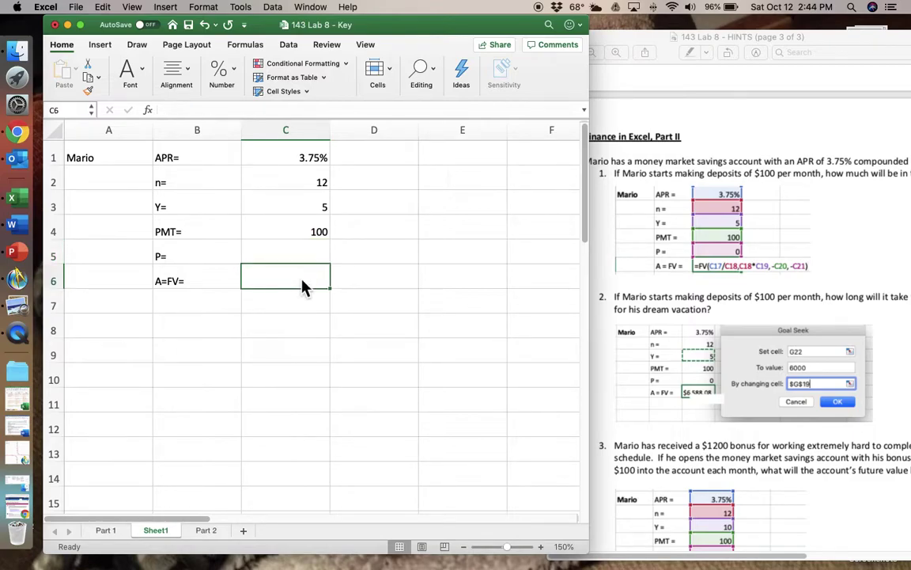
{"action": "left_click", "coordinate": [306, 360]}
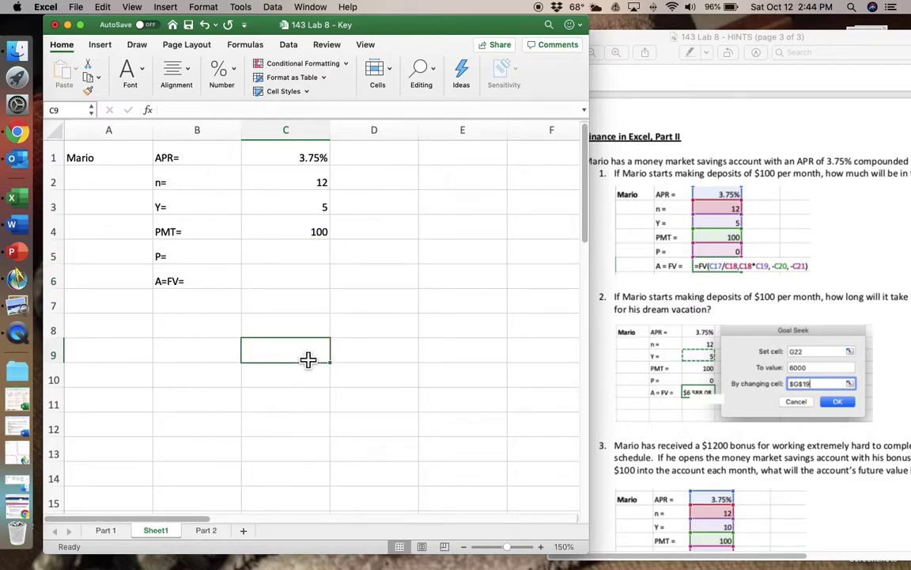
{"action": "left_click", "coordinate": [301, 258]}
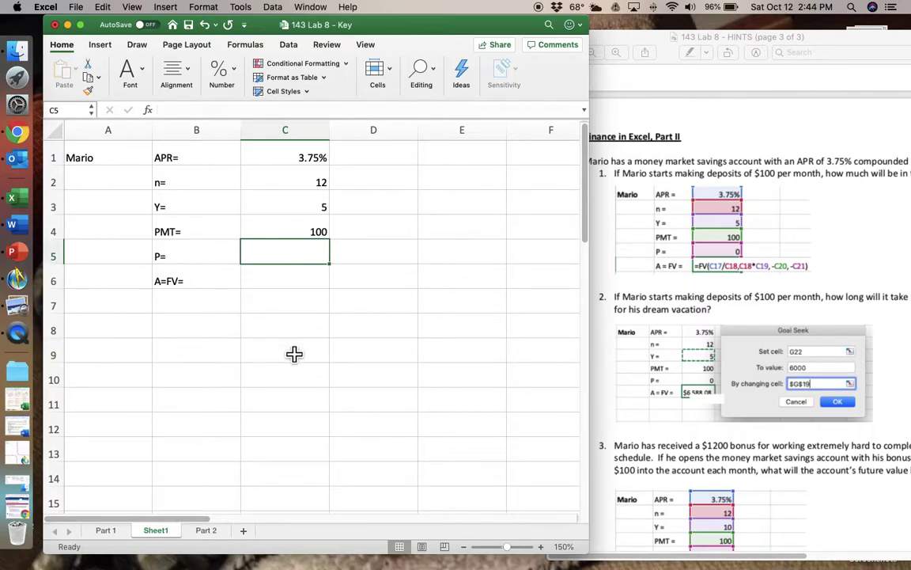
{"action": "type", "text": "0"}
{"action": "key", "text": "Return"}
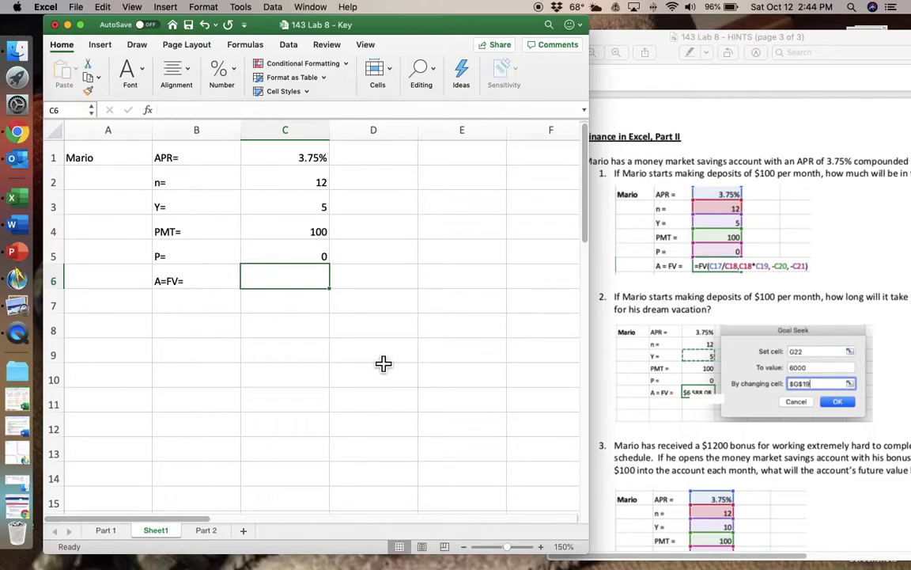
Set the PMT in C4 to 200 and the APR in C1 to 4%.
{"action": "left_click", "coordinate": [309, 238]}
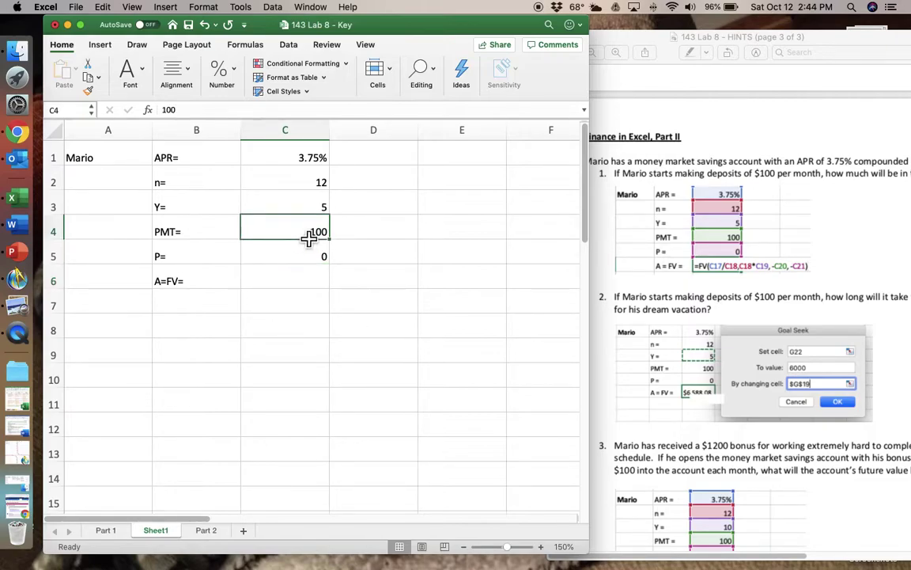
{"action": "type", "text": "200"}
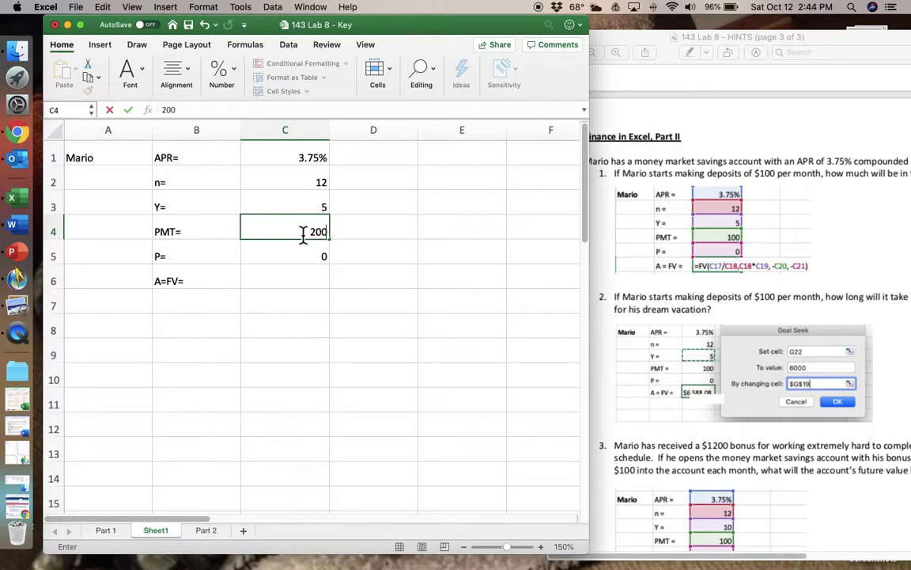
{"action": "key", "text": "Return"}
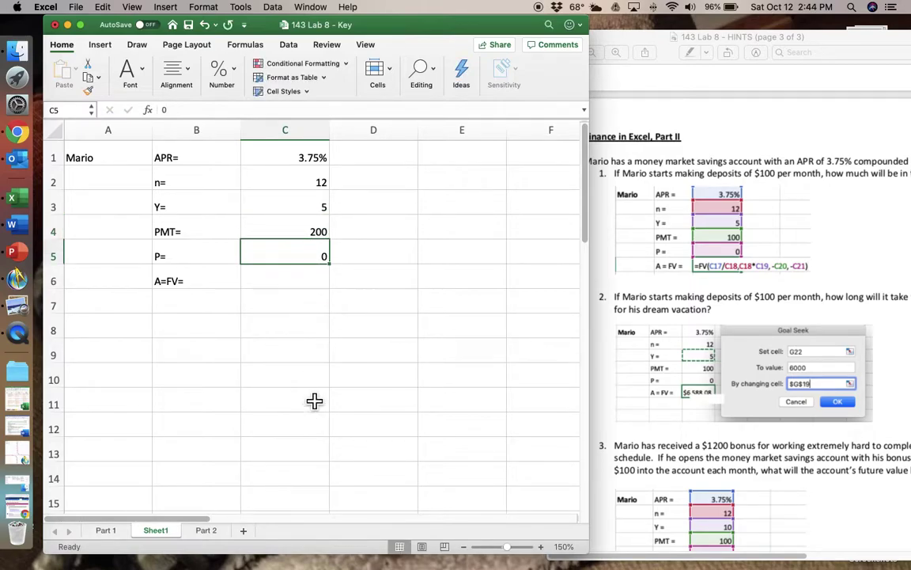
{"action": "left_click", "coordinate": [318, 166]}
{"action": "type", "text": "4"}
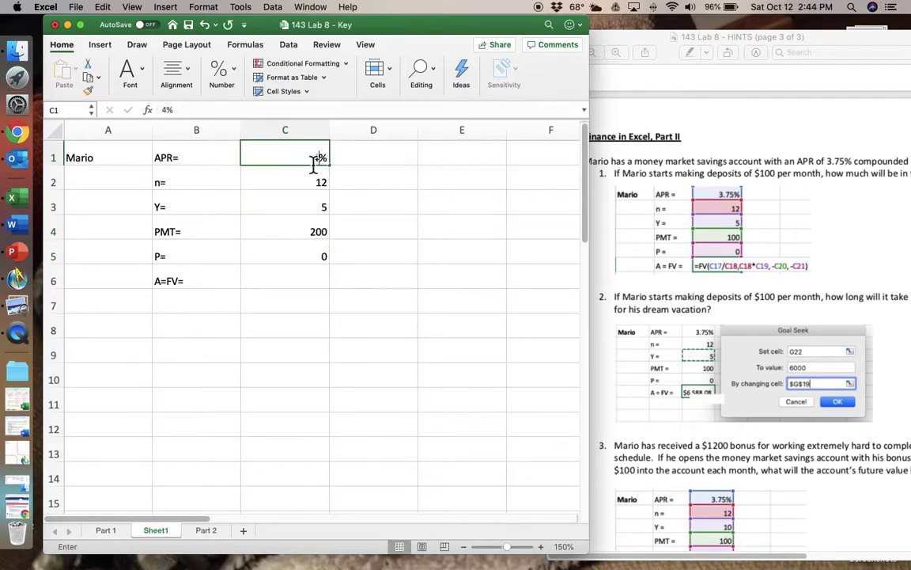
{"action": "key", "text": "Return"}
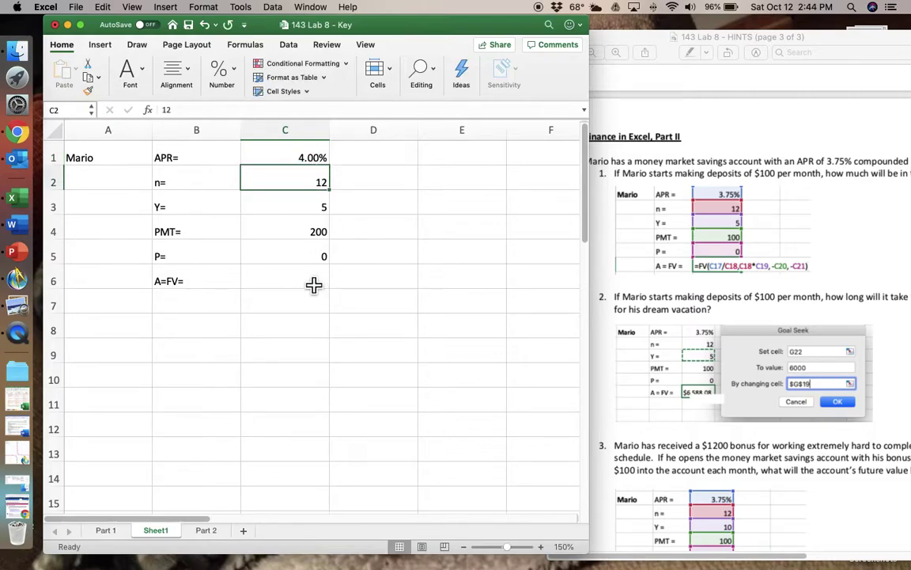
Start an FV formula in C6 with C1/C2 as the rate and C2*C3 as the number of periods.
{"action": "left_click", "coordinate": [314, 284]}
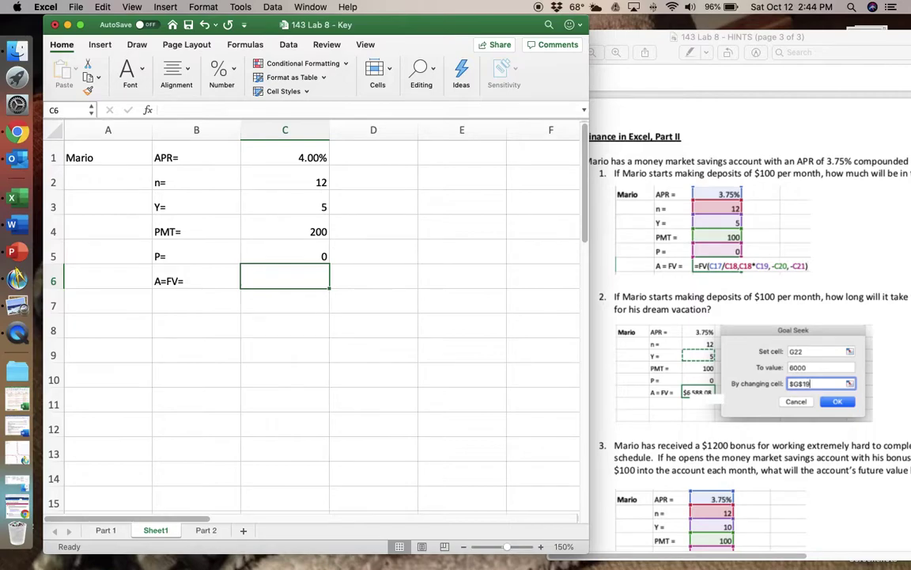
{"action": "type", "text": "=(F"}
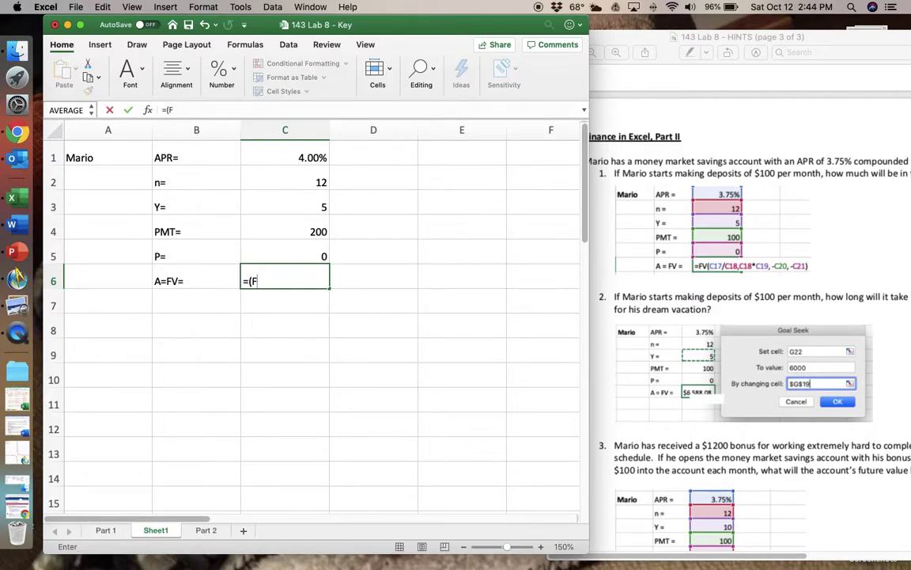
{"action": "type", "text": "V("}
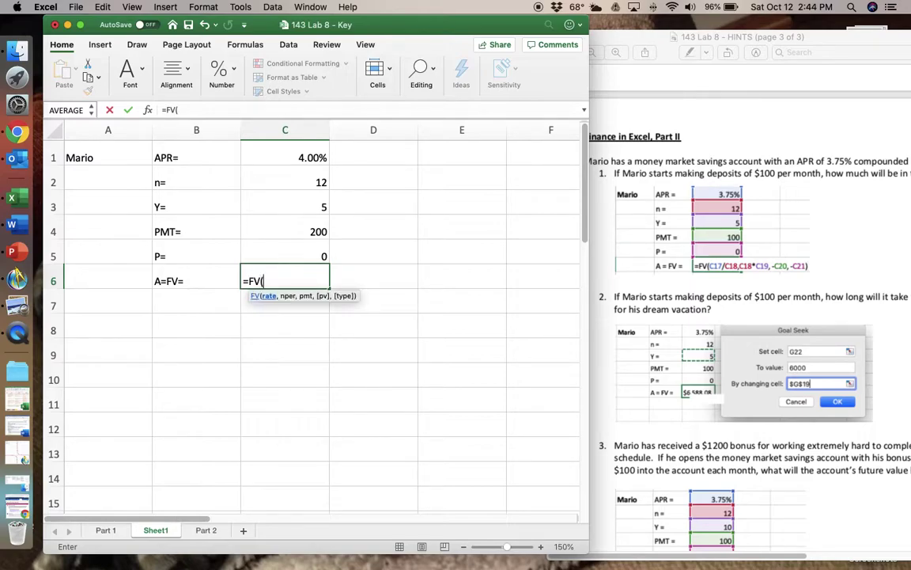
{"action": "left_click", "coordinate": [301, 168]}
{"action": "type", "text": "/"}
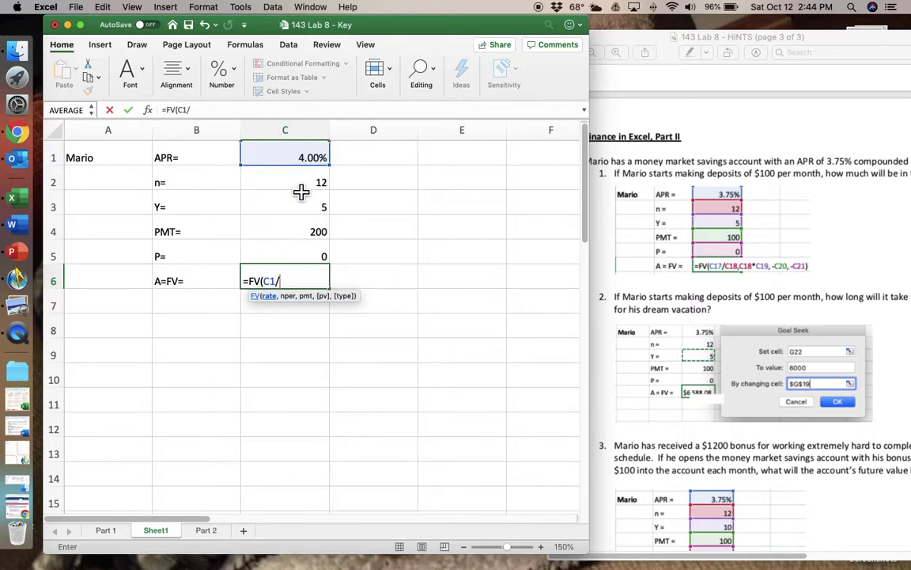
{"action": "left_click", "coordinate": [302, 190]}
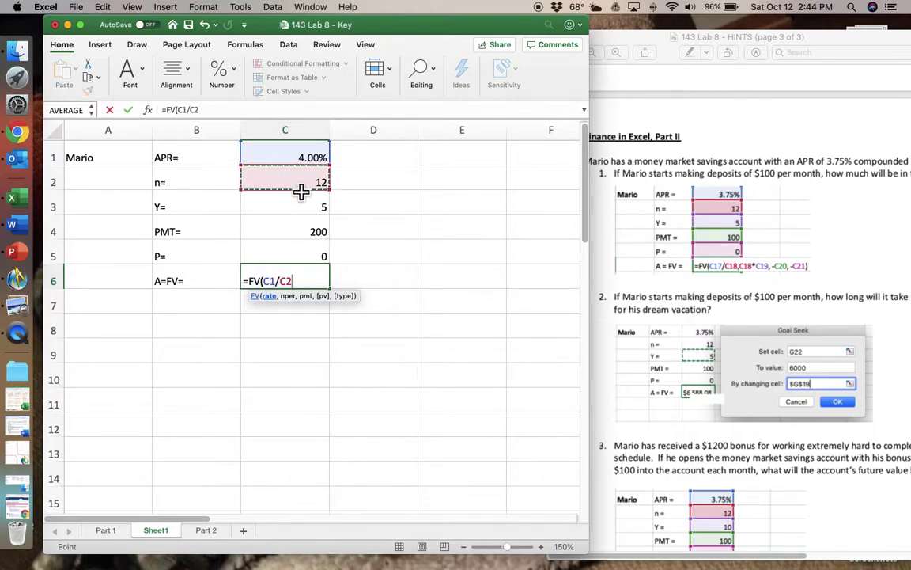
{"action": "type", "text": ","}
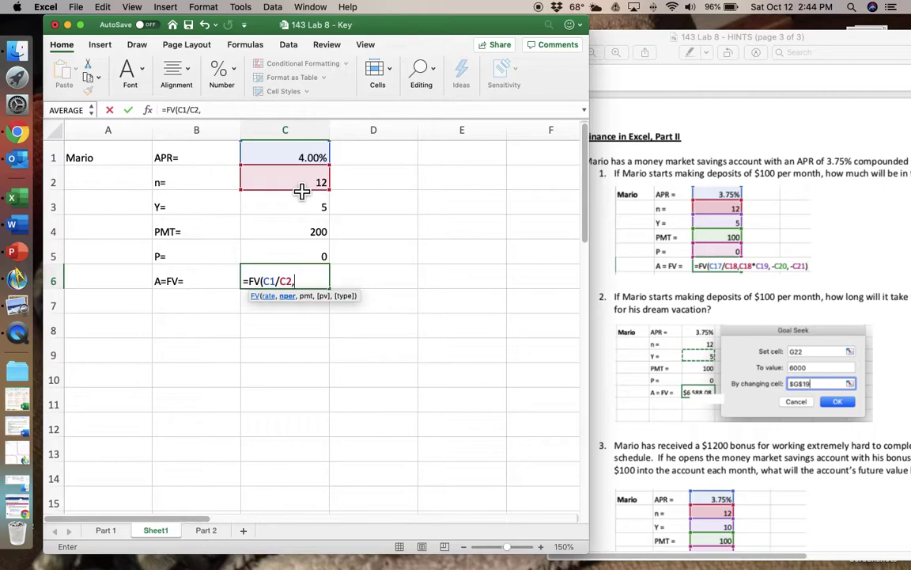
{"action": "left_click", "coordinate": [301, 189]}
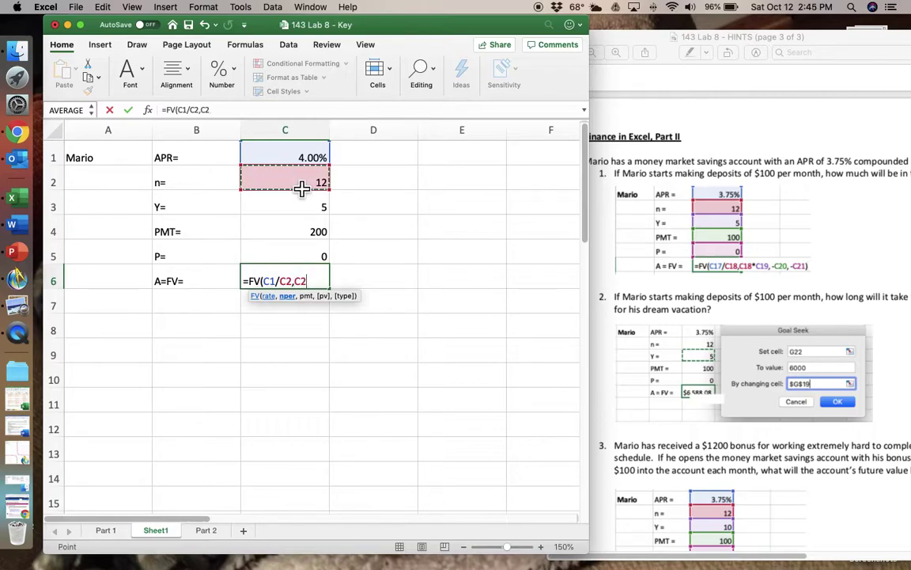
{"action": "type", "text": "*"}
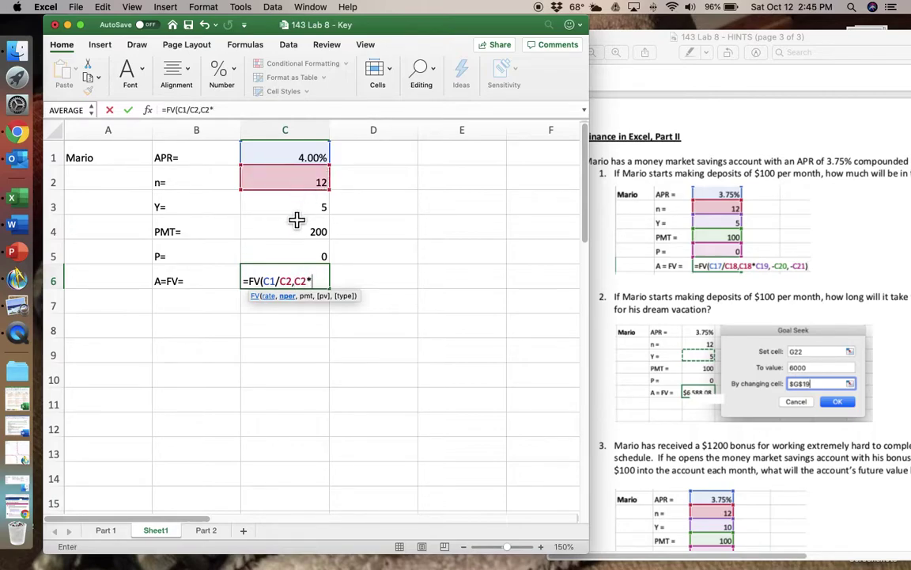
{"action": "left_click", "coordinate": [298, 215]}
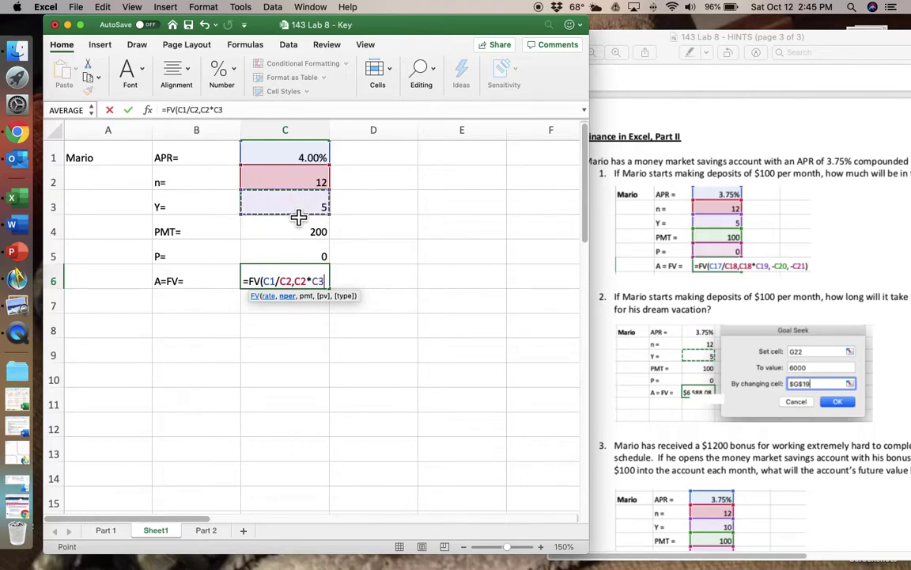
{"action": "type", "text": ","}
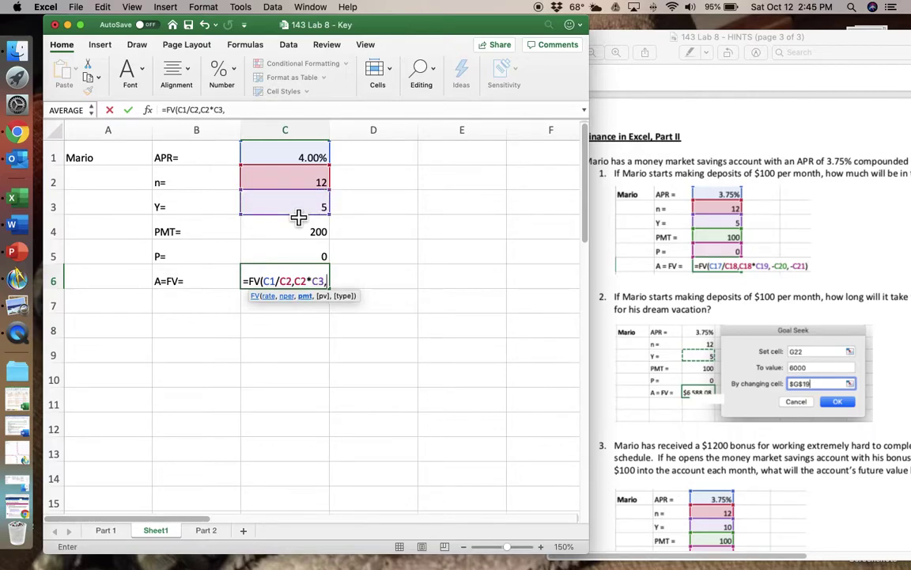
Complete the FV formula in C6 with -C4 as the payment and -C5 as the present value.
{"action": "type", "text": "-"}
{"action": "left_click", "coordinate": [275, 226]}
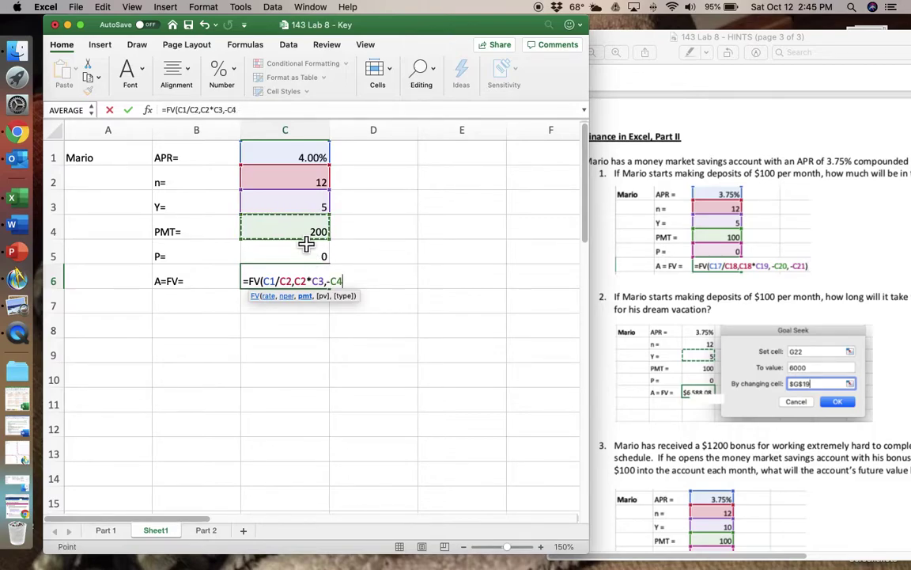
{"action": "type", "text": ","}
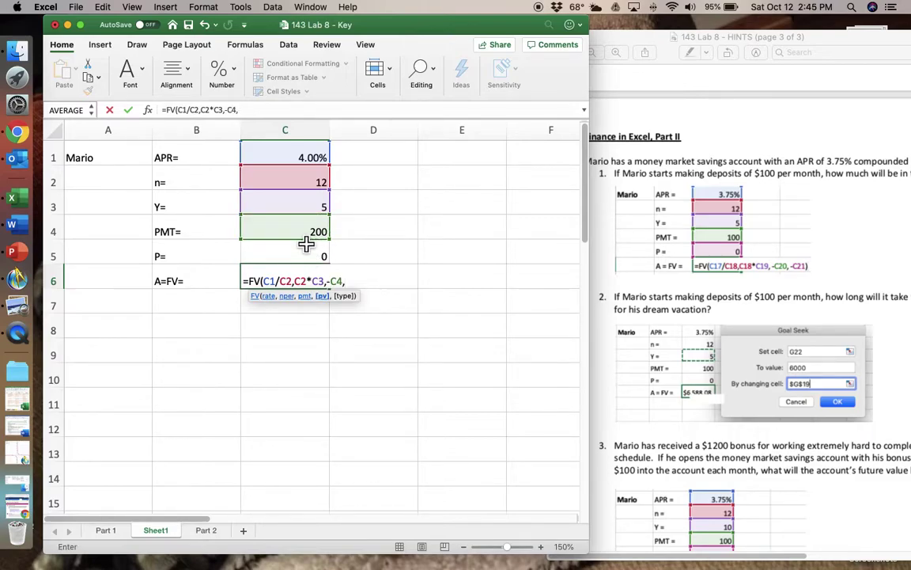
{"action": "type", "text": "-"}
{"action": "left_click", "coordinate": [302, 260]}
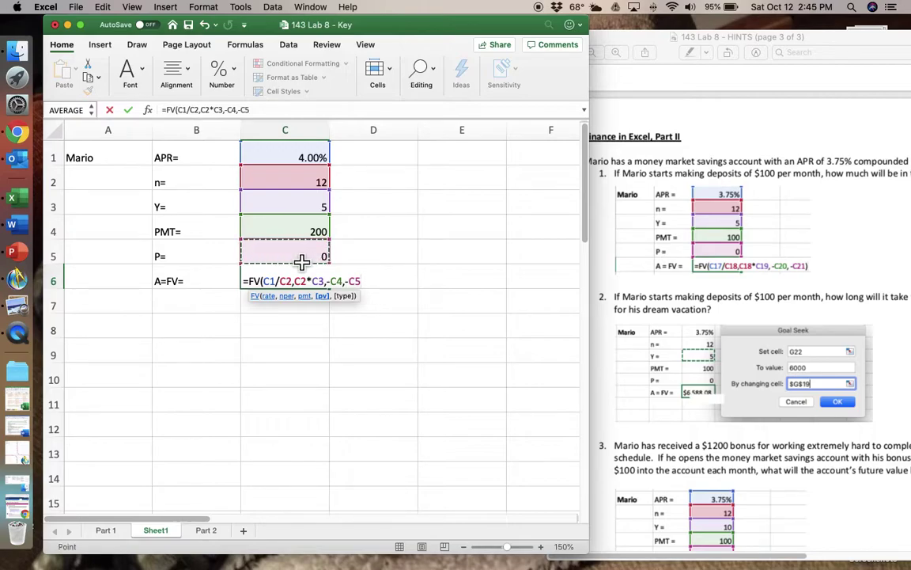
{"action": "type", "text": ")"}
{"action": "key", "text": "Return"}
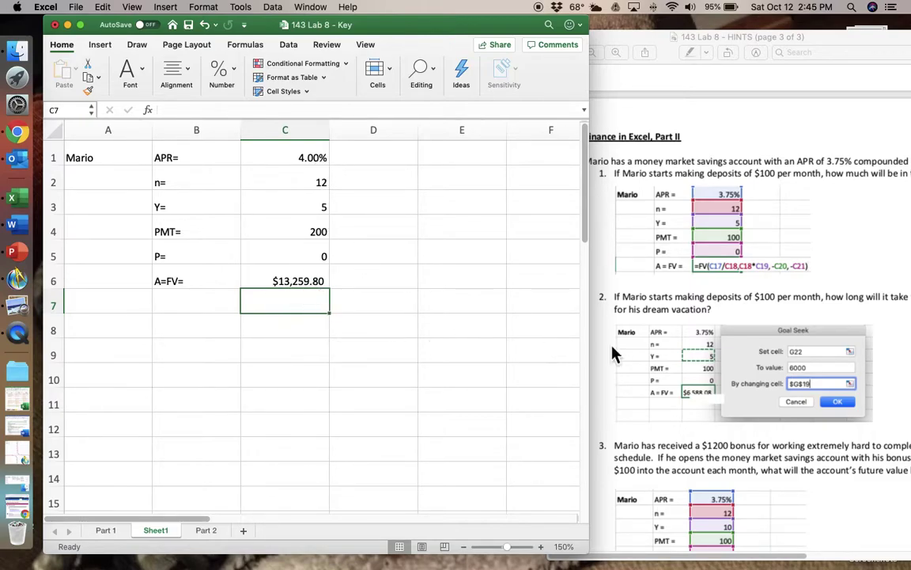
Read Part II question 2 in the hints, including its Goal Seek example for accumulating $6000.
{"action": "scroll", "coordinate": [667, 372], "scroll_direction": "down", "scroll_amount": 5}
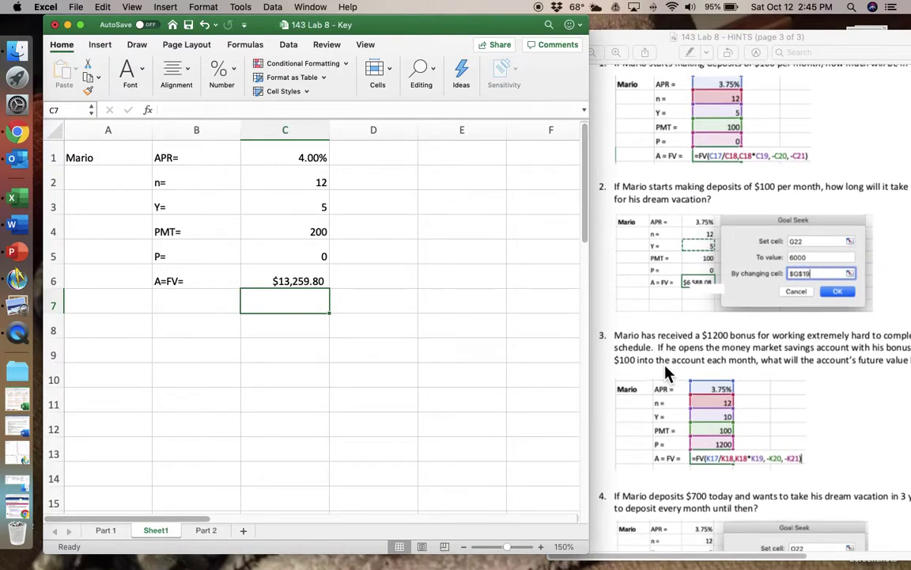
{"action": "scroll", "coordinate": [667, 372], "scroll_direction": "down", "scroll_amount": 5}
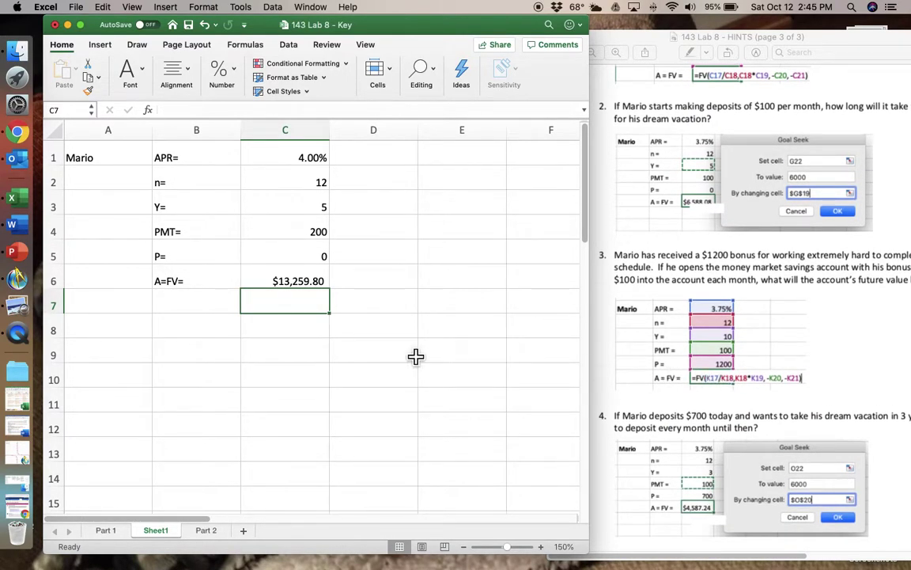
{"action": "scroll", "coordinate": [859, 311], "scroll_direction": "right", "scroll_amount": 5}
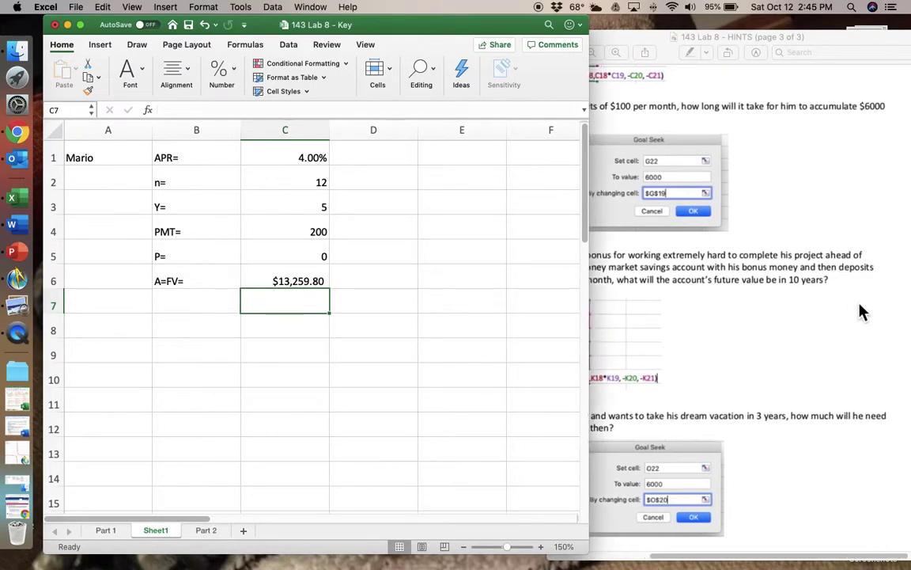
{"action": "scroll", "coordinate": [861, 312], "scroll_direction": "left", "scroll_amount": 5}
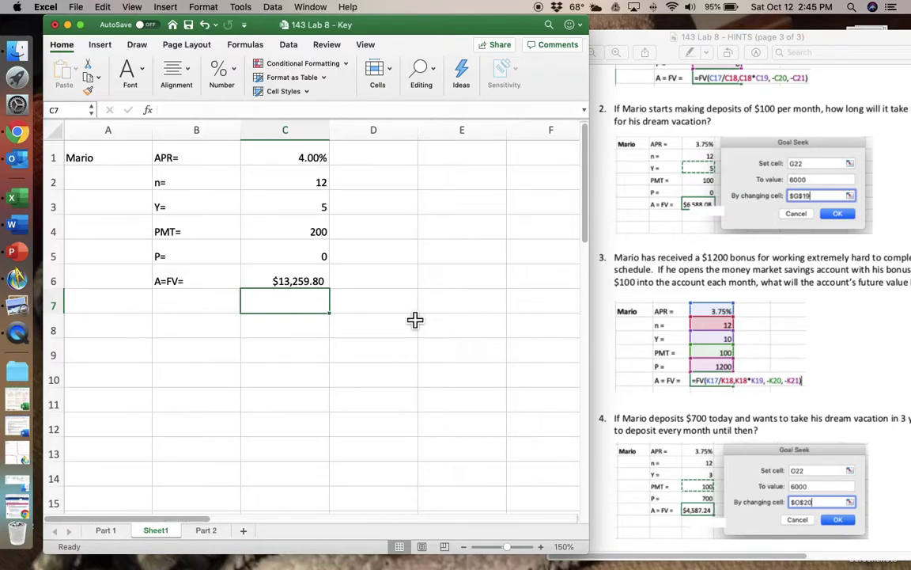
{"action": "left_click", "coordinate": [304, 238]}
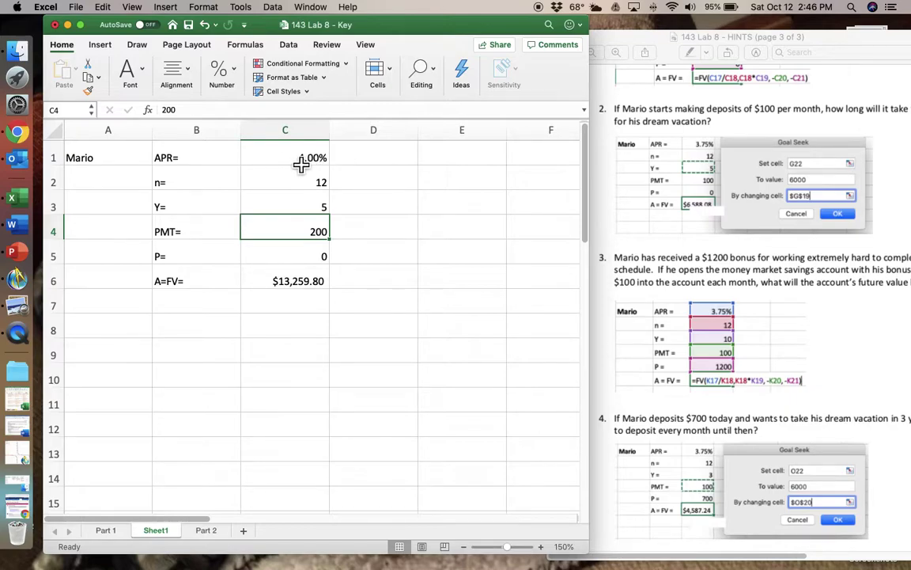
{"action": "scroll", "coordinate": [693, 197], "scroll_direction": "up", "scroll_amount": 5}
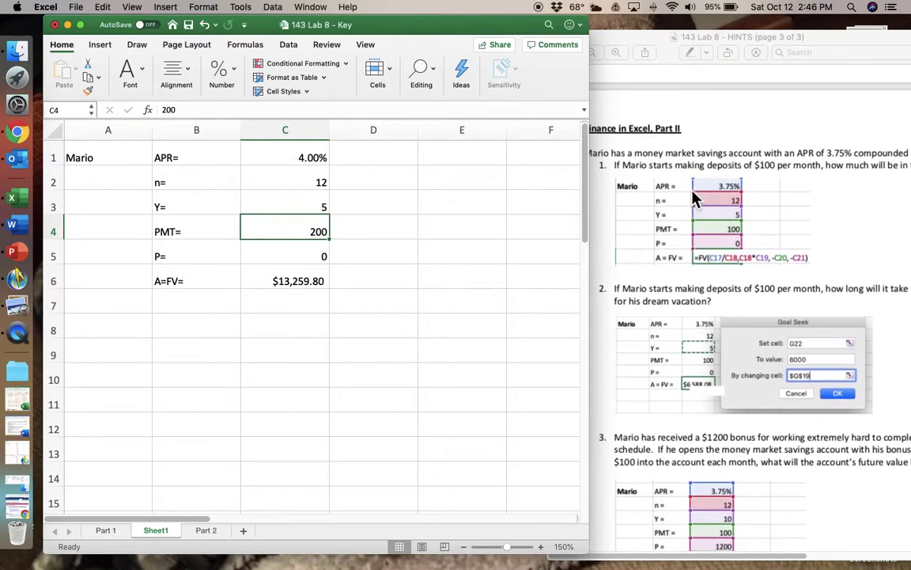
{"action": "scroll", "coordinate": [694, 197], "scroll_direction": "down", "scroll_amount": 3}
{"action": "scroll", "coordinate": [694, 196], "scroll_direction": "up", "scroll_amount": 1}
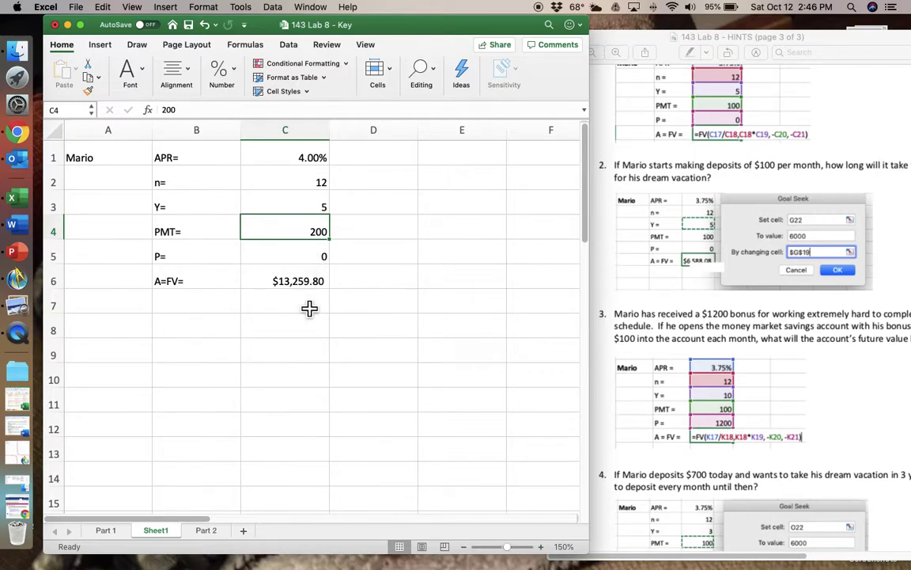
Run Goal Seek to set the future value in C6 to 6000 by changing the years in C3, and keep the solution.
{"action": "left_click", "coordinate": [240, 8]}
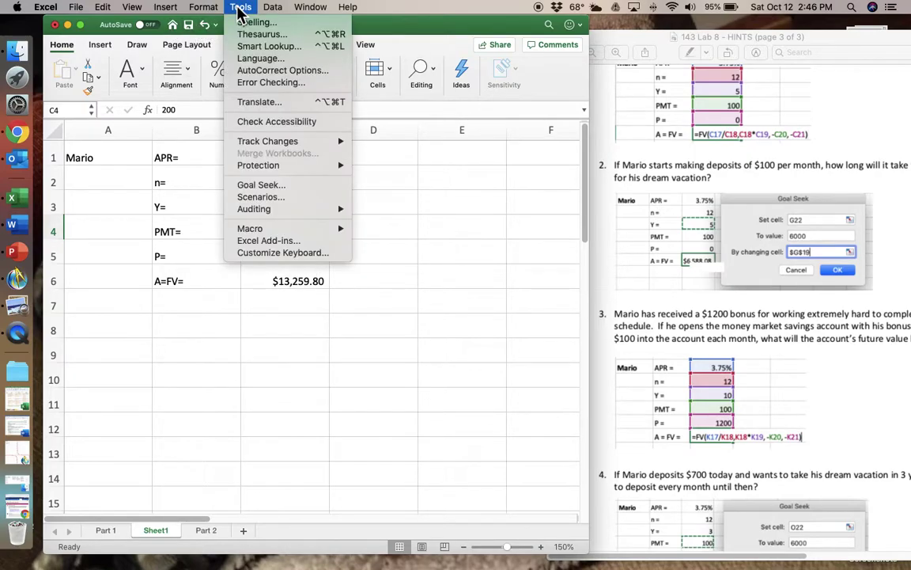
{"action": "left_click", "coordinate": [252, 185]}
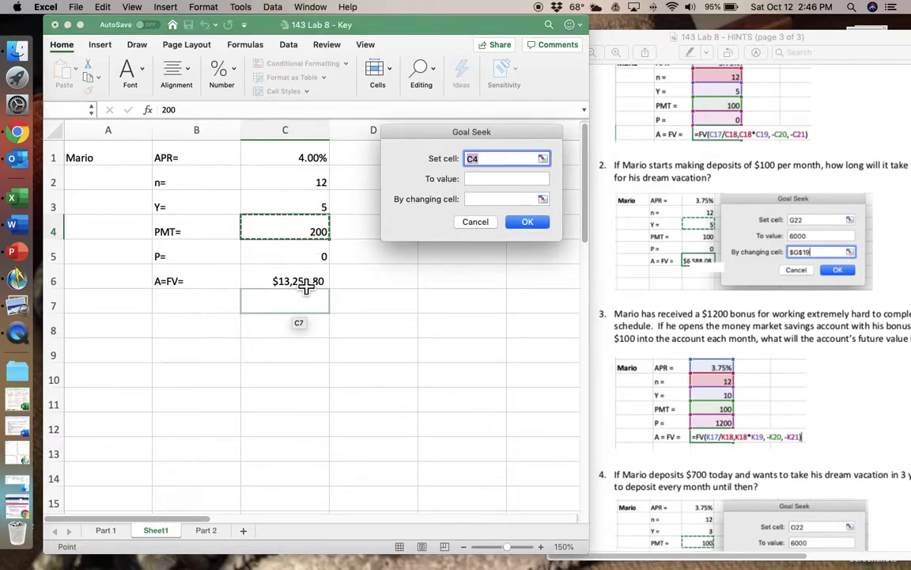
{"action": "left_click", "coordinate": [305, 287]}
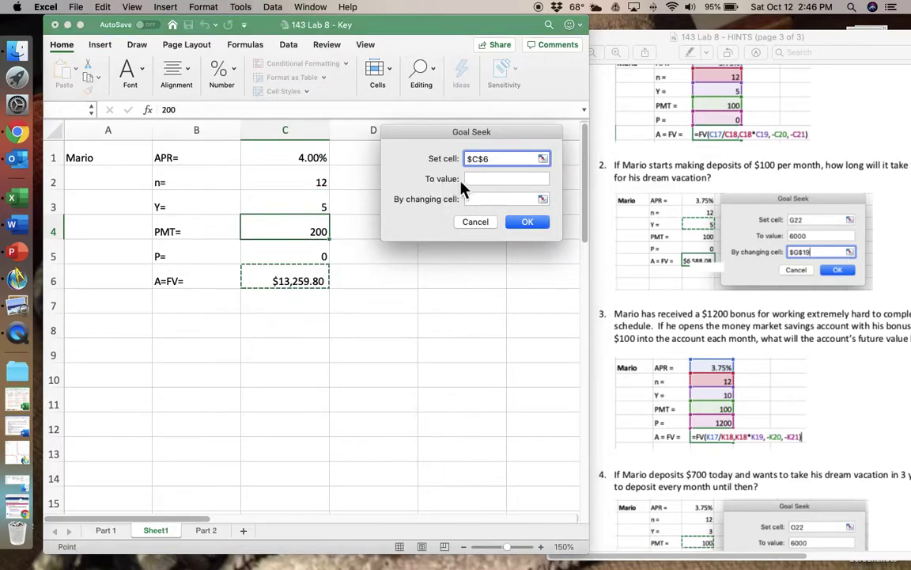
{"action": "left_click", "coordinate": [482, 181]}
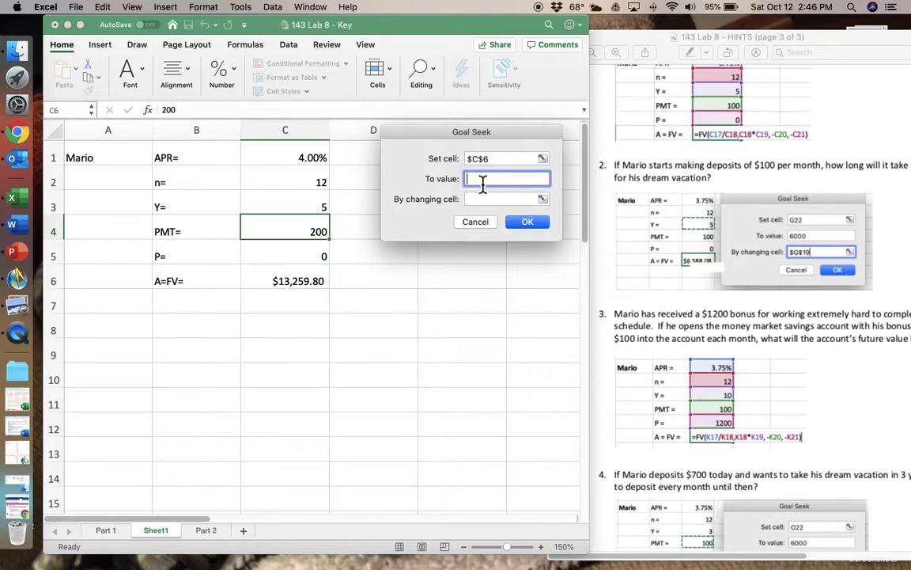
{"action": "type", "text": "6000"}
{"action": "left_click", "coordinate": [500, 200]}
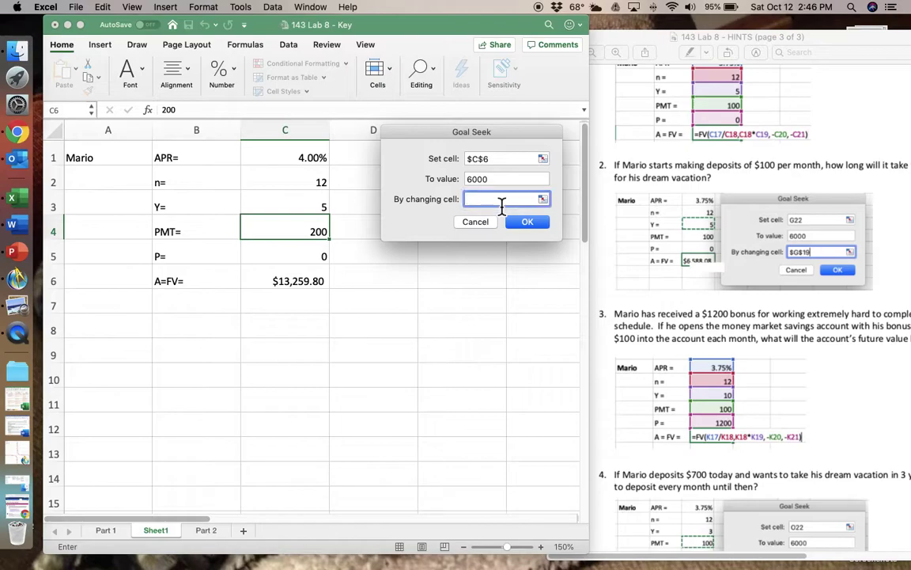
{"action": "left_click", "coordinate": [273, 210]}
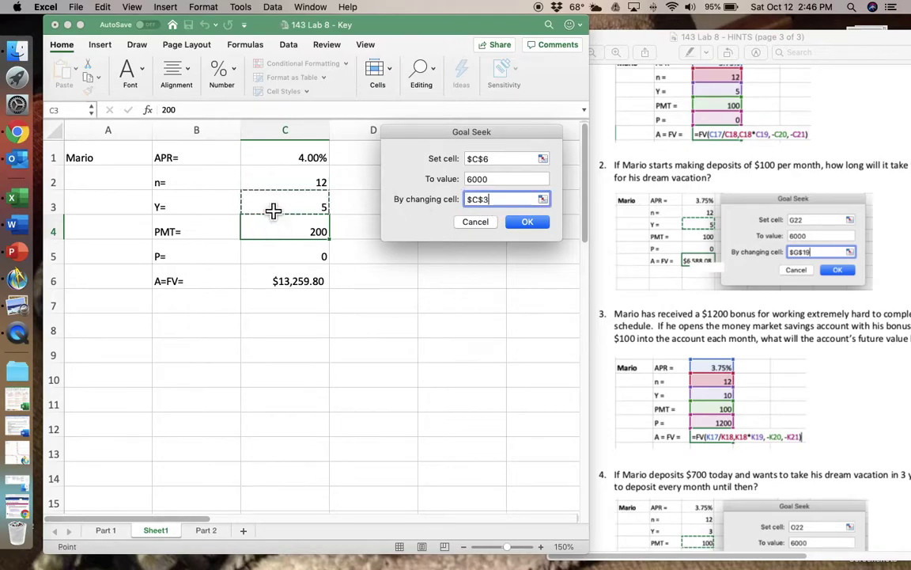
{"action": "left_click", "coordinate": [527, 222]}
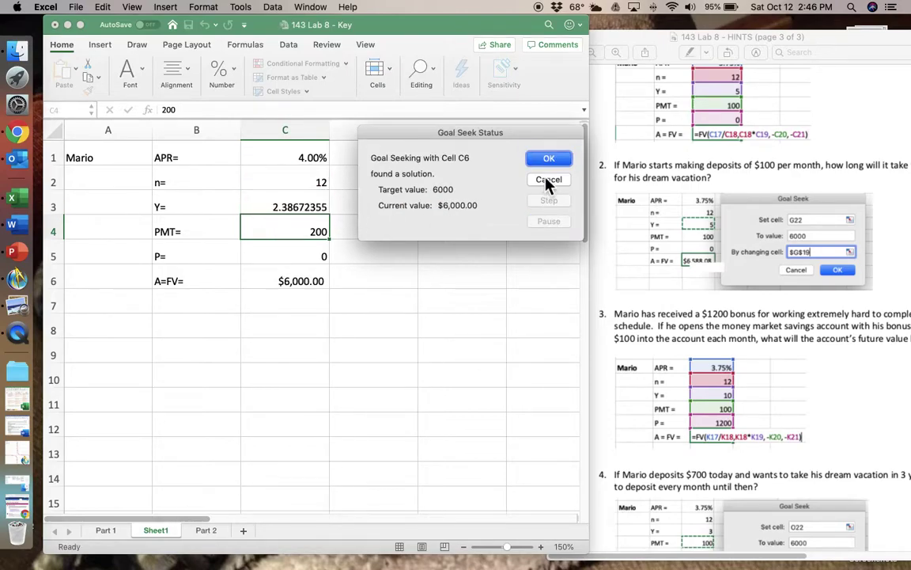
{"action": "left_click", "coordinate": [550, 159]}
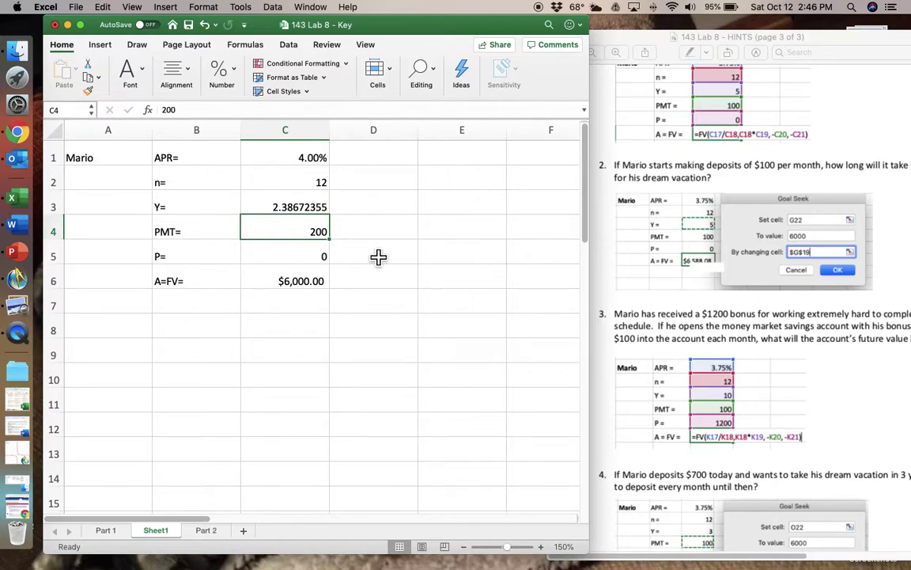
Read Part II question 3 in the hints about the $1200 bonus and the 10-year future value, including its FV example.
{"action": "scroll", "coordinate": [735, 297], "scroll_direction": "down", "scroll_amount": 3}
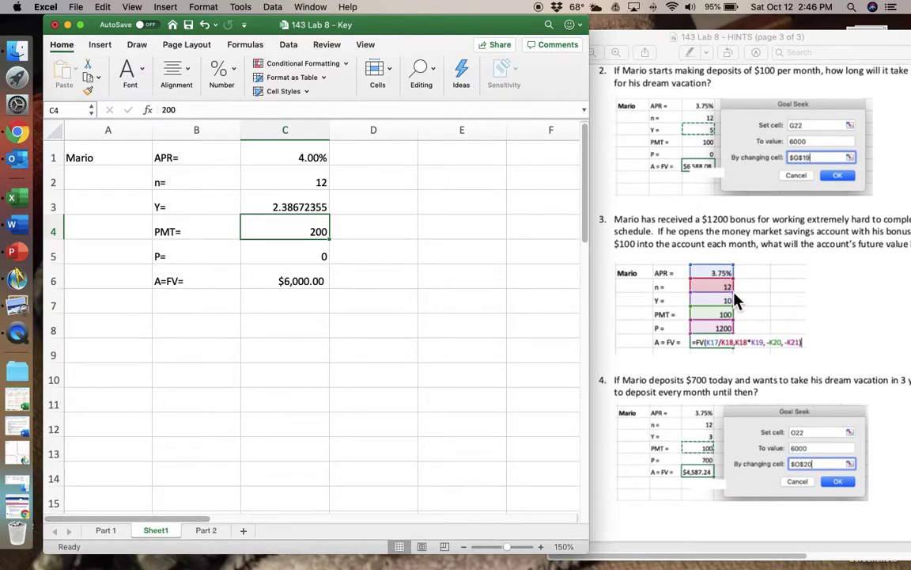
{"action": "scroll", "coordinate": [736, 299], "scroll_direction": "up", "scroll_amount": 1}
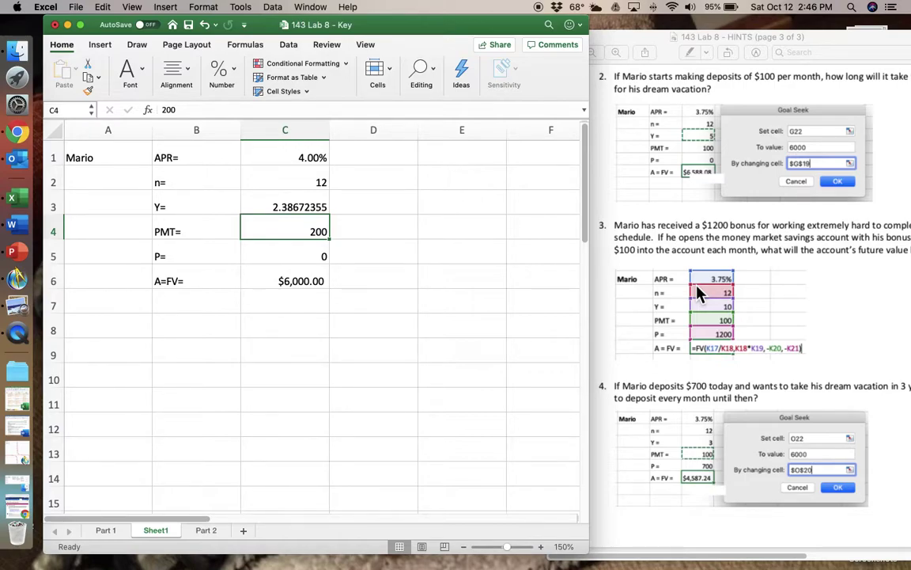
{"action": "scroll", "coordinate": [699, 294], "scroll_direction": "right", "scroll_amount": 5}
{"action": "scroll", "coordinate": [699, 293], "scroll_direction": "left", "scroll_amount": 5}
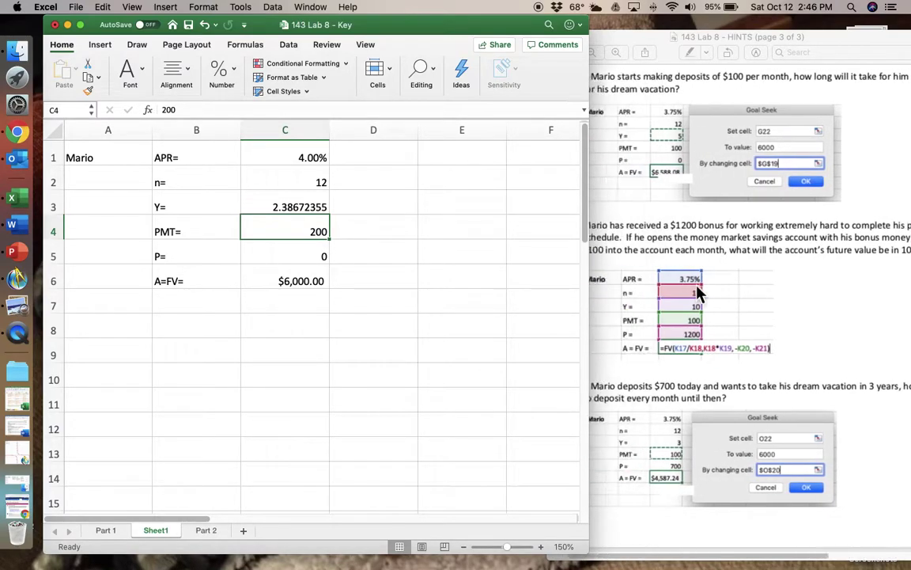
{"action": "scroll", "coordinate": [699, 293], "scroll_direction": "right", "scroll_amount": 3}
{"action": "scroll", "coordinate": [699, 294], "scroll_direction": "right", "scroll_amount": 3}
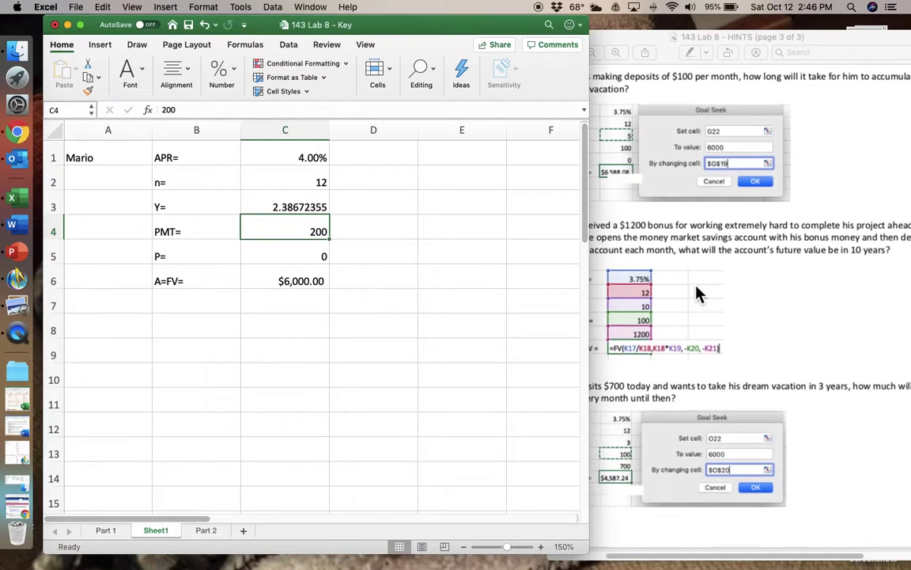
{"action": "scroll", "coordinate": [697, 294], "scroll_direction": "left", "scroll_amount": 5}
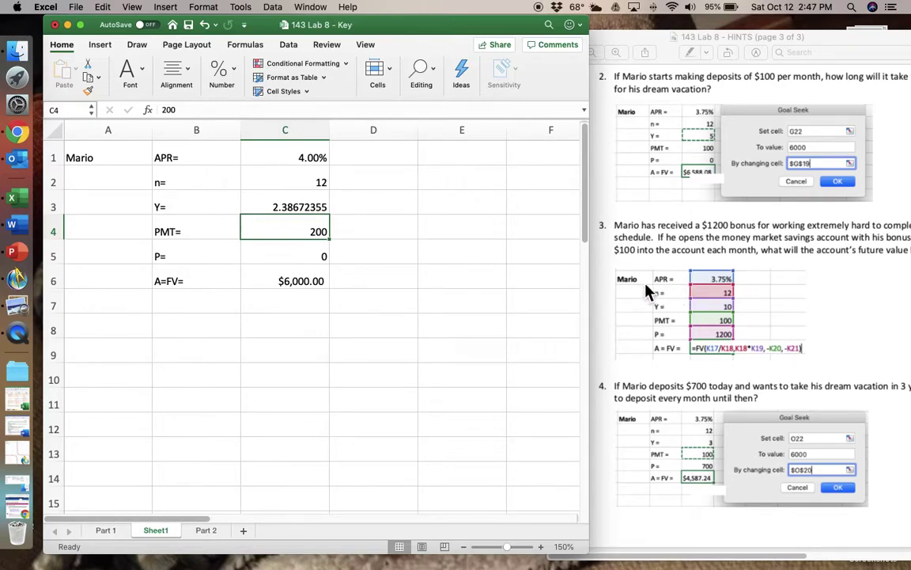
{"action": "scroll", "coordinate": [814, 291], "scroll_direction": "right", "scroll_amount": 6}
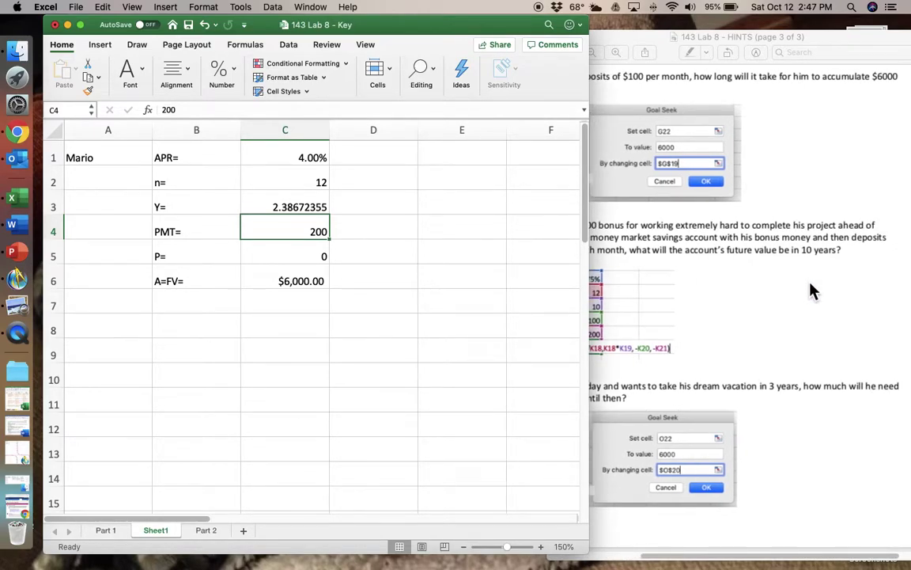
Set the years in C3 to 10 and the starting deposit P in C5 to 1200 for Part II question 3.
{"action": "scroll", "coordinate": [813, 291], "scroll_direction": "left", "scroll_amount": 5}
{"action": "scroll", "coordinate": [813, 291], "scroll_direction": "left", "scroll_amount": 2}
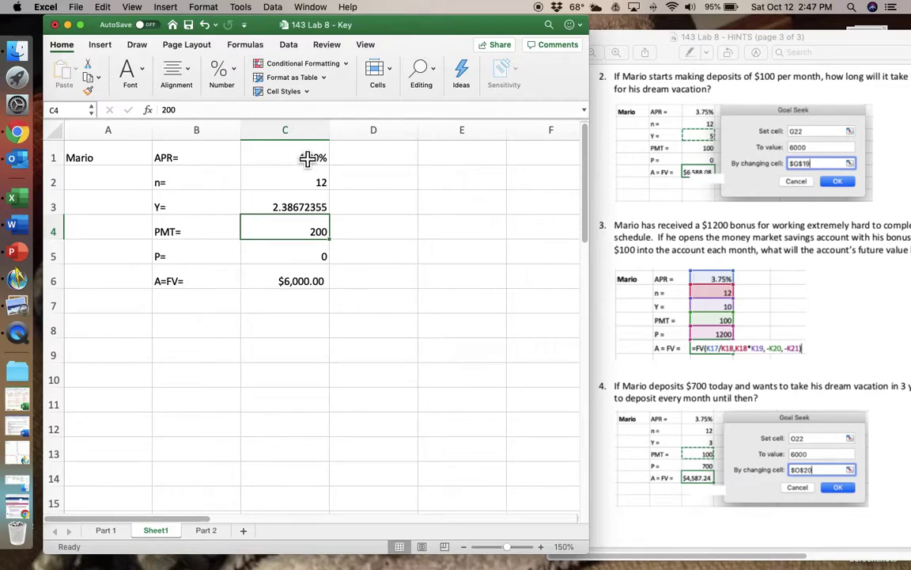
{"action": "left_click", "coordinate": [300, 209]}
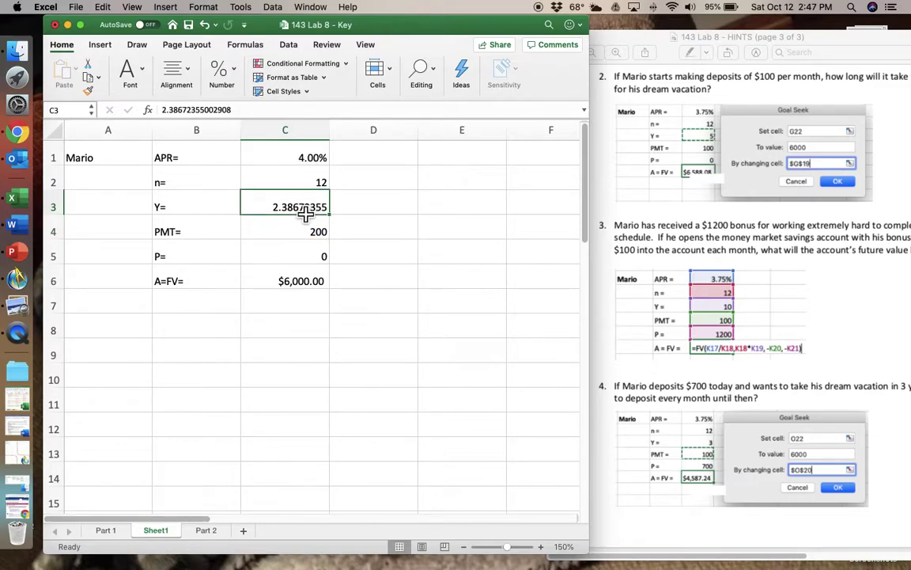
{"action": "type", "text": "10"}
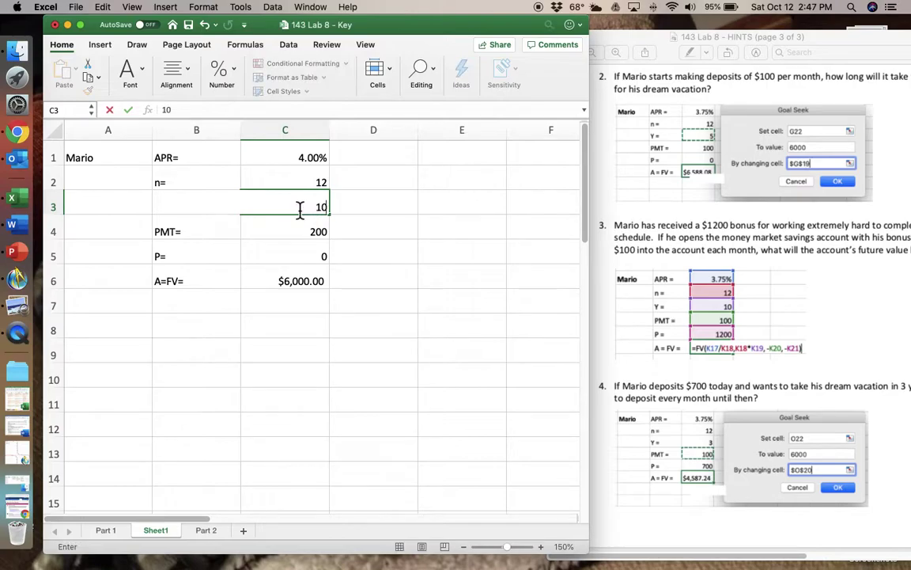
{"action": "left_click", "coordinate": [297, 264]}
{"action": "type", "text": "12"}
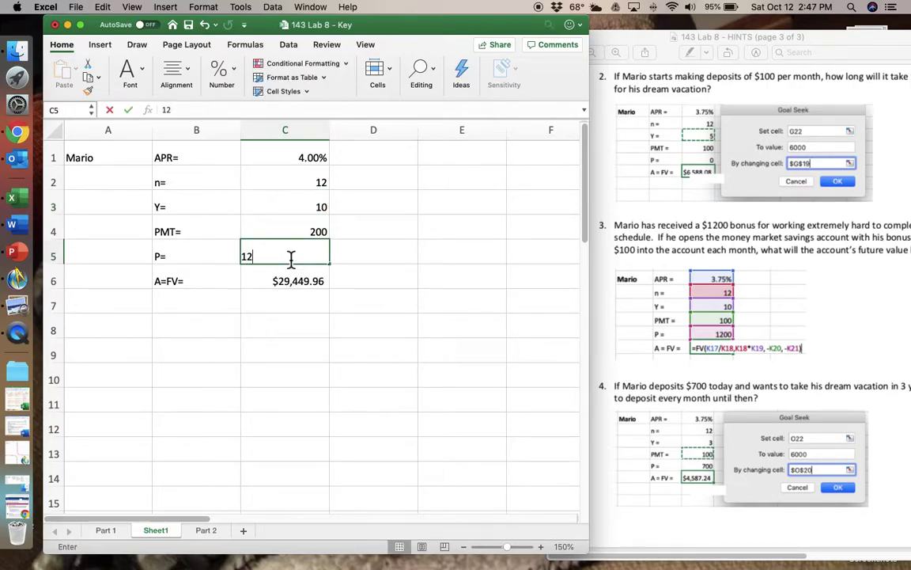
{"action": "type", "text": "00"}
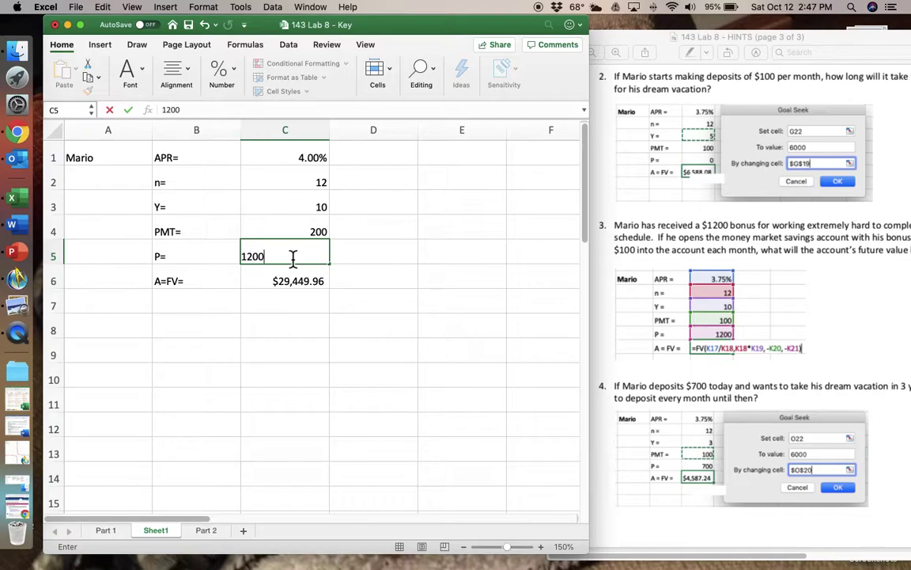
{"action": "key", "text": "Return"}
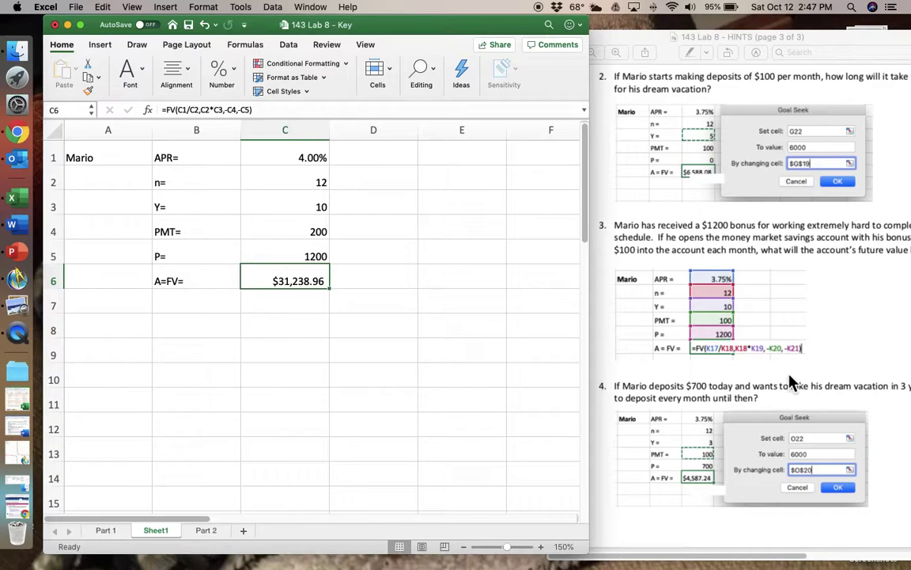
Review the Part II questions in the hints, comparing the FV examples with the Goal Seek examples through question 4.
{"action": "scroll", "coordinate": [791, 383], "scroll_direction": "down", "scroll_amount": 1}
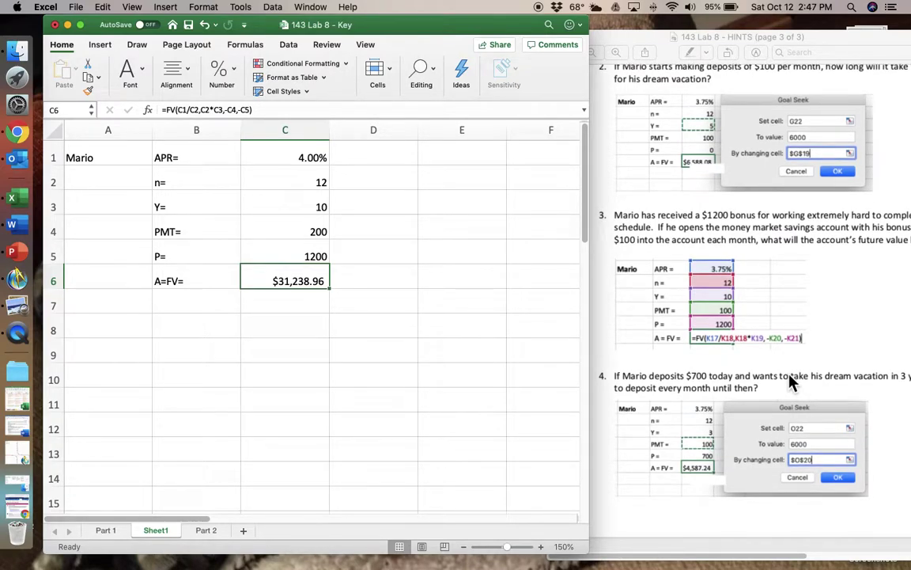
{"action": "scroll", "coordinate": [791, 383], "scroll_direction": "up", "scroll_amount": 10}
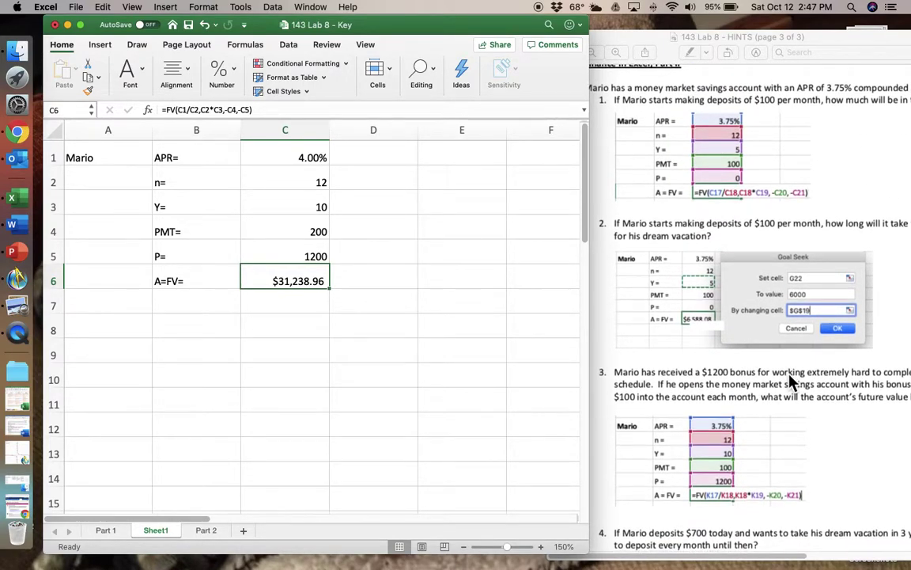
{"action": "scroll", "coordinate": [791, 383], "scroll_direction": "down", "scroll_amount": 7}
{"action": "scroll", "coordinate": [791, 382], "scroll_direction": "down", "scroll_amount": 3}
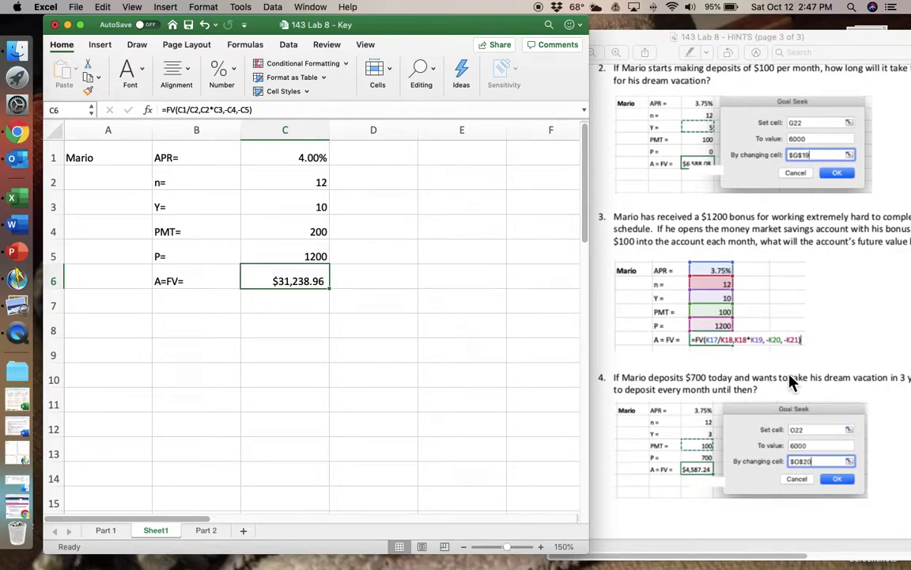
{"action": "scroll", "coordinate": [791, 383], "scroll_direction": "up", "scroll_amount": 15}
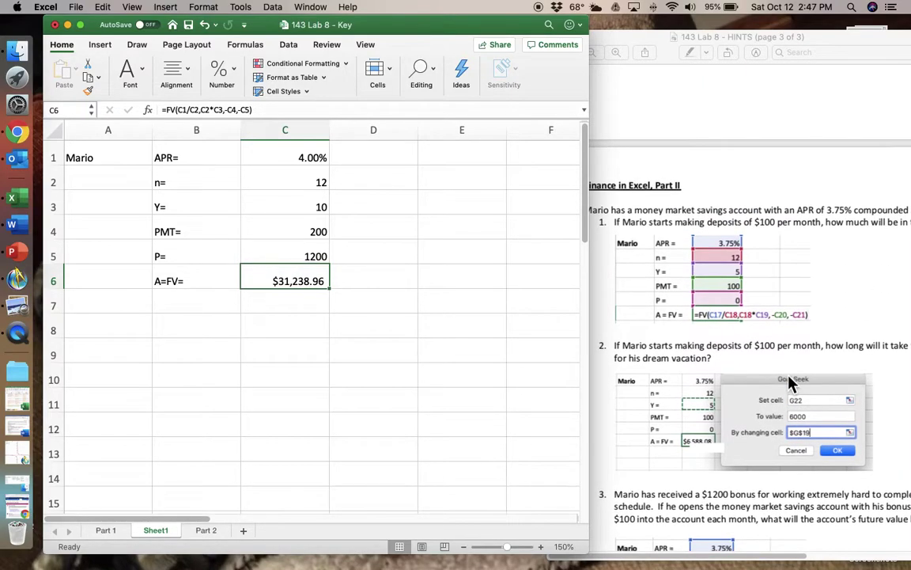